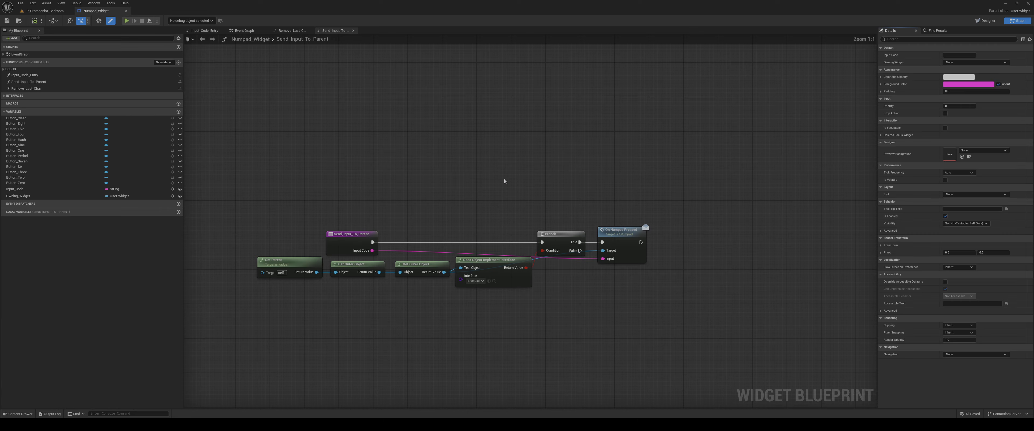
# Examine the numpad widget's event graph, including the button release events and the number switch feeding the Input Code Entry calls
pyautogui.click(242, 31)
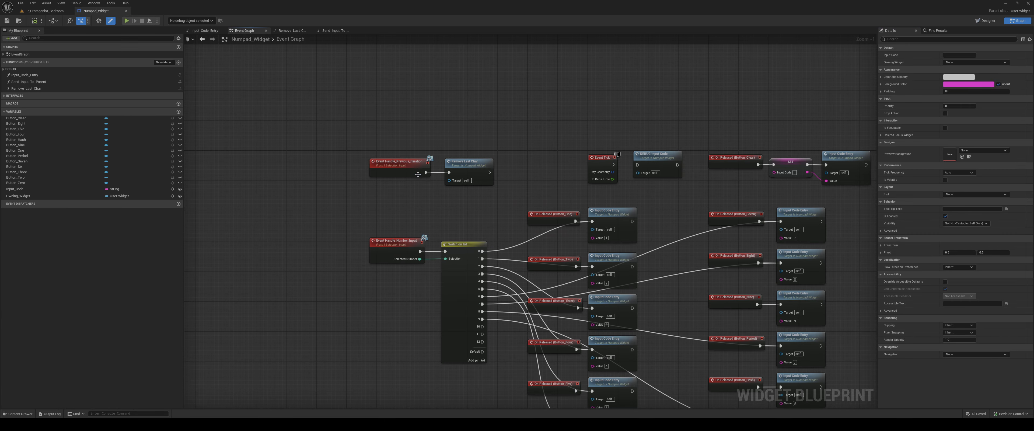
pyautogui.moveTo(374, 185); pyautogui.dragTo(257, 116, button='right')
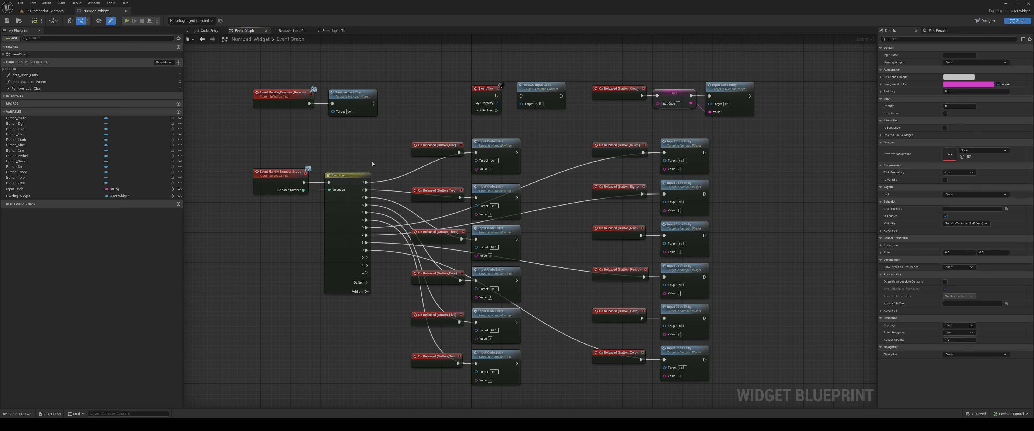
pyautogui.moveTo(531, 344); pyautogui.dragTo(200, 122)
pyautogui.click(782, 213)
pyautogui.moveTo(784, 263); pyautogui.dragTo(783, 237, button='right')
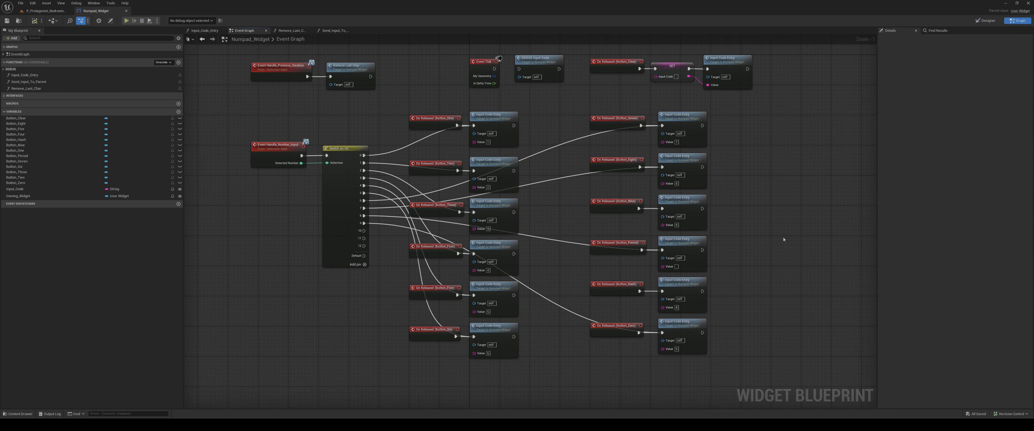
pyautogui.moveTo(793, 320); pyautogui.dragTo(251, 119)
pyautogui.click(307, 116)
# Show the numpad widget's visual layout and inspect the style properties of the 1 button
pyautogui.click(986, 20)
pyautogui.scroll(7, 493, 145)
pyautogui.moveTo(405, 87); pyautogui.dragTo(648, 123, button='right')
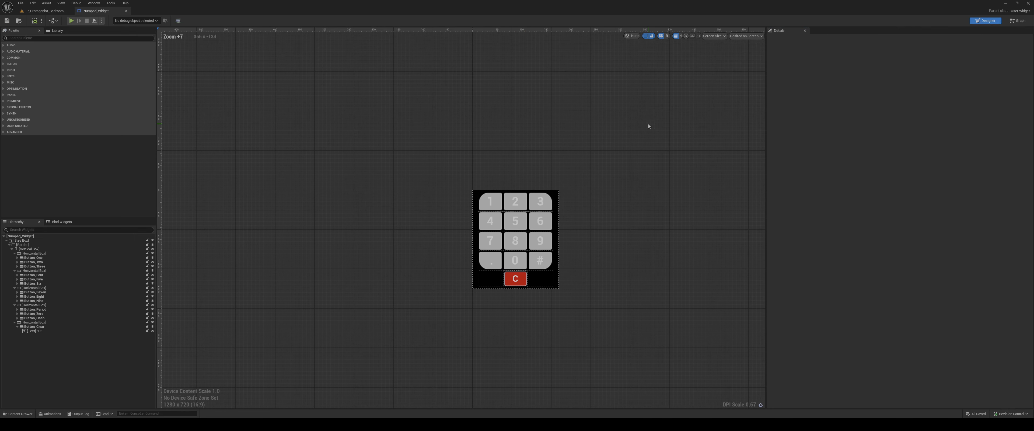
pyautogui.scroll(3, 641, 128)
pyautogui.moveTo(530, 157); pyautogui.dragTo(579, 93, button='right')
pyautogui.click(508, 151)
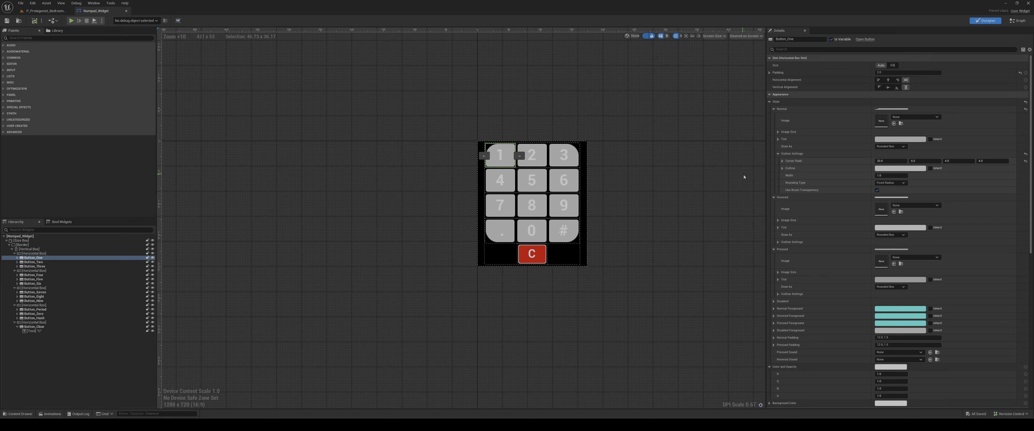
# Switch back to the level editor and open TEST_Card_Reader_Level from the Levels/TESTING folder
pyautogui.click(44, 11)
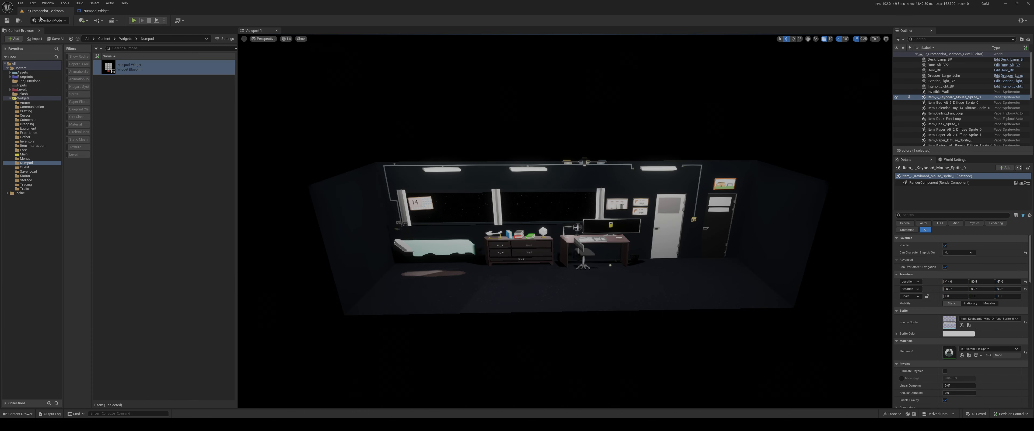
pyautogui.click(22, 90)
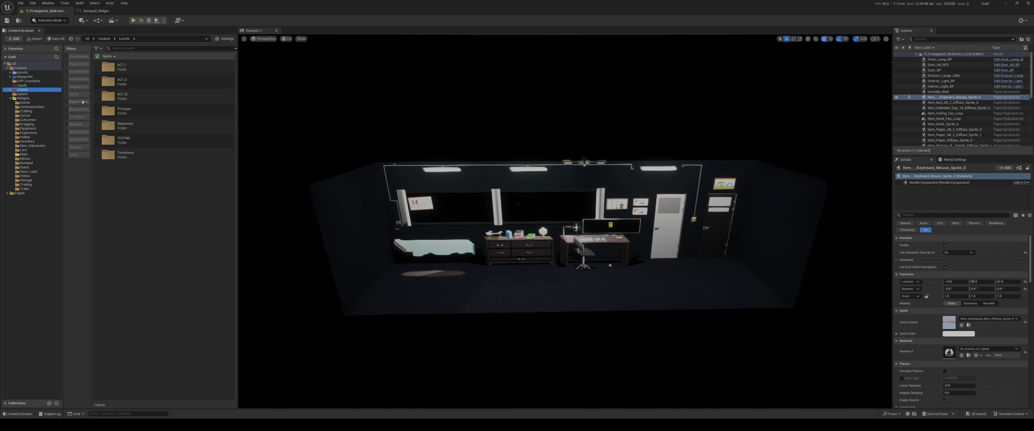
pyautogui.click(122, 140)
pyautogui.doubleClick(122, 140)
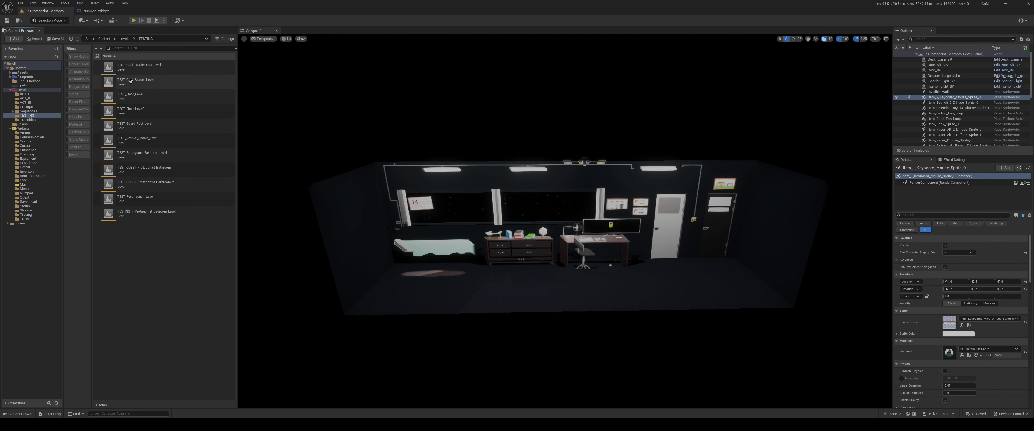
pyautogui.doubleClick(135, 82)
# Start a play test of the level and have the character pick up the nearby item
pyautogui.hotkey('alt', 'p')
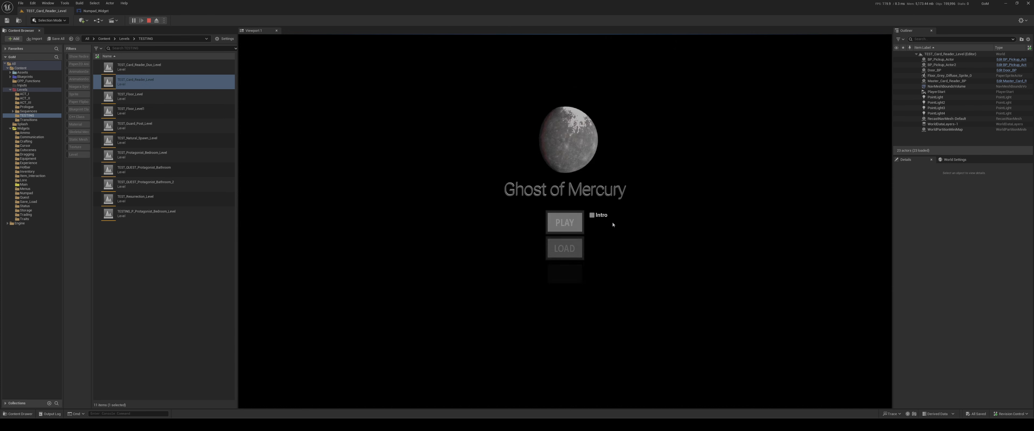
pyautogui.click(567, 223)
pyautogui.press('a')
pyautogui.press('e')
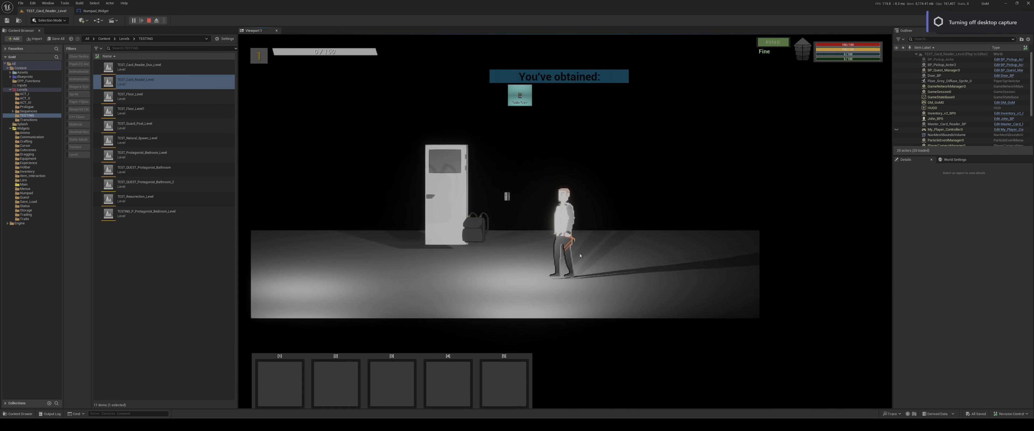
# Use the collected radio pager from the inventory to view its numpad, ending the play test after checking it
pyautogui.press('i')
pyautogui.rightClick(613, 326)
pyautogui.click(605, 324)
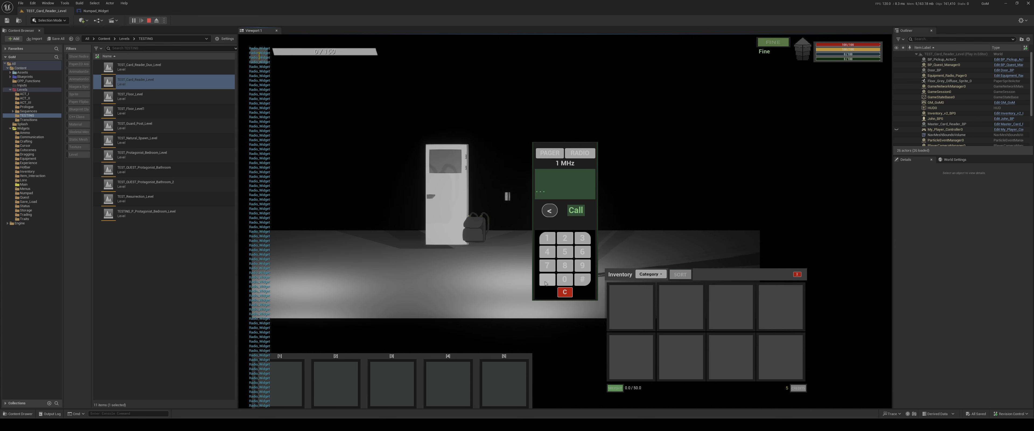
pyautogui.press('Escape')
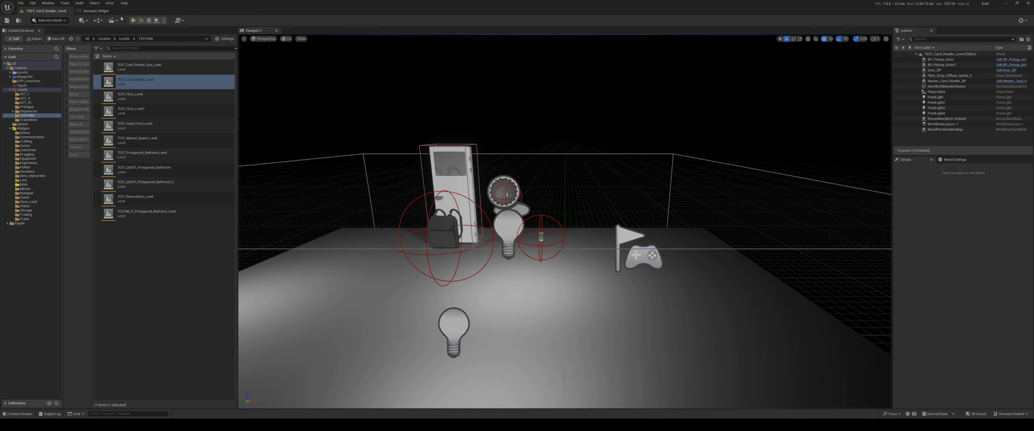
# Return to Numpad_Widget and copy the 1 button's Normal corner radii, comparing them with the 3 button's
pyautogui.click(96, 11)
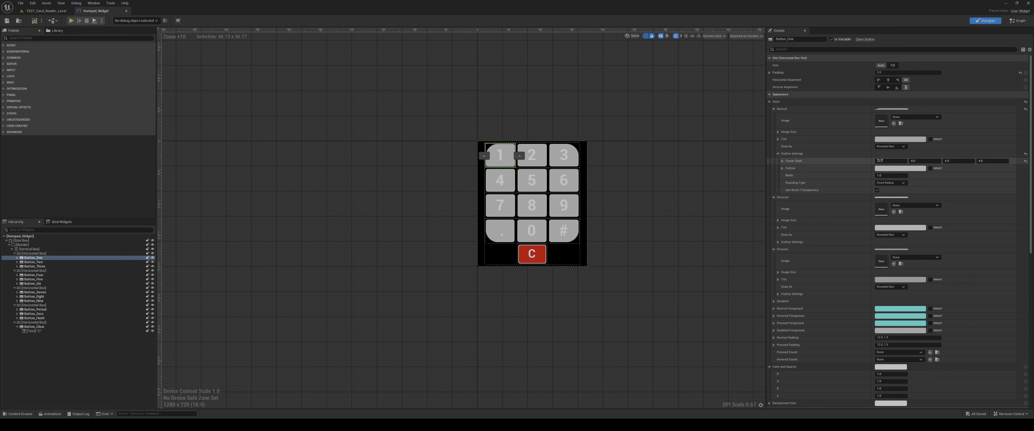
pyautogui.rightClick(802, 160)
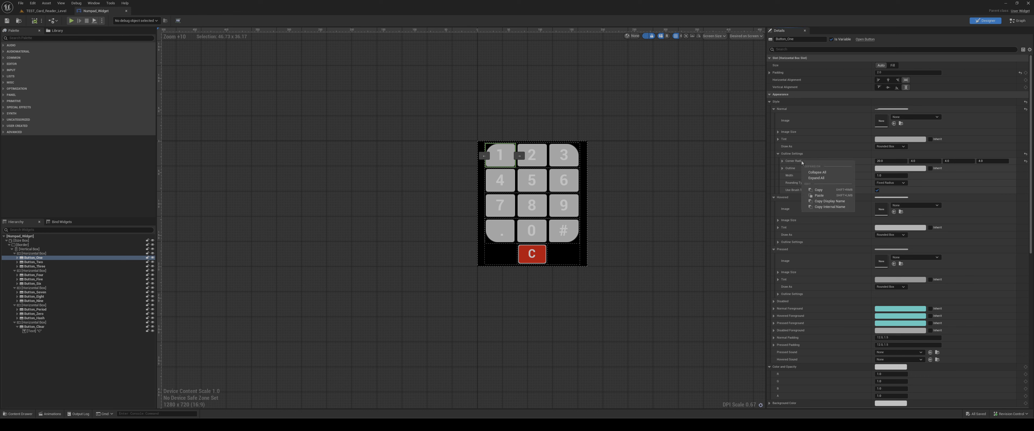
pyautogui.click(836, 190)
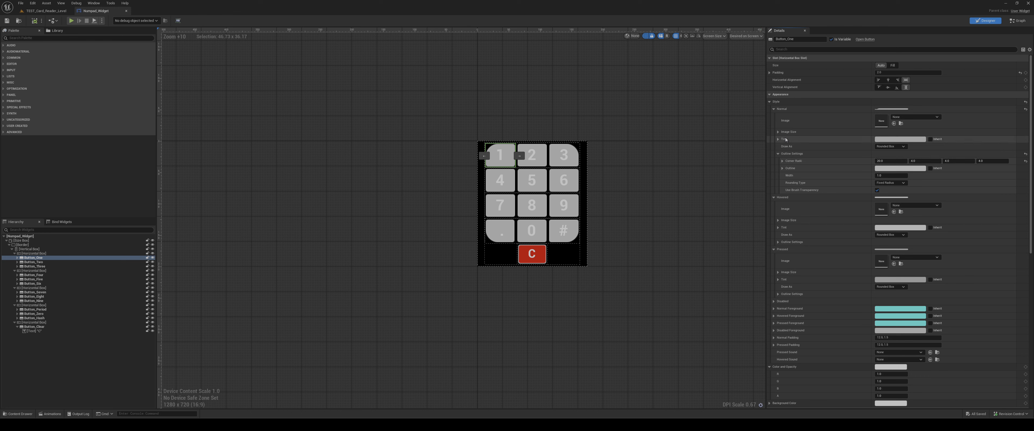
pyautogui.rightClick(787, 104)
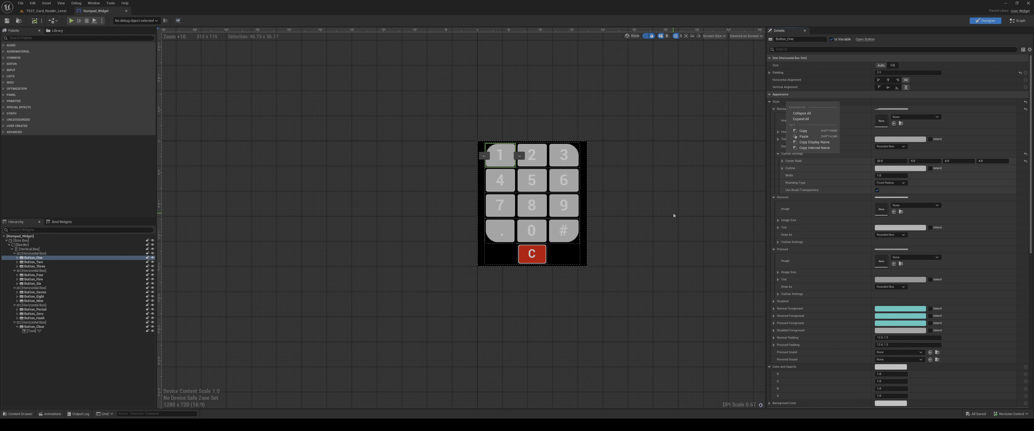
pyautogui.click(747, 129)
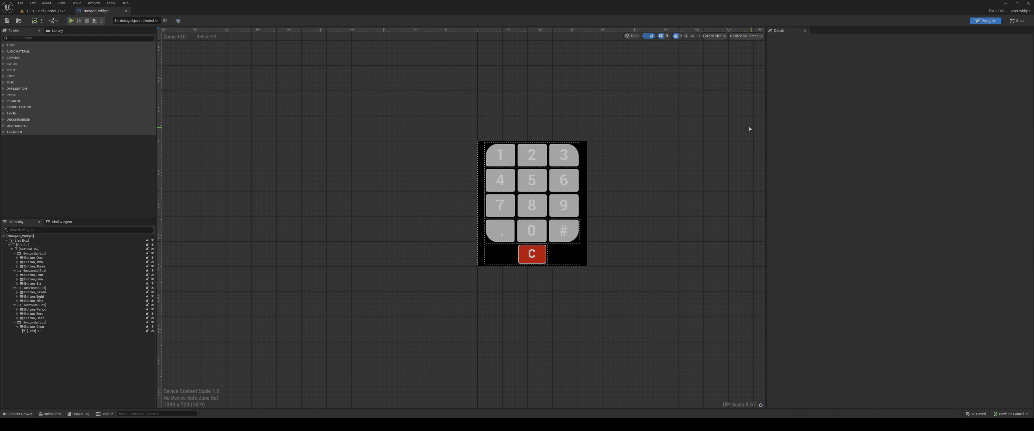
pyautogui.click(510, 152)
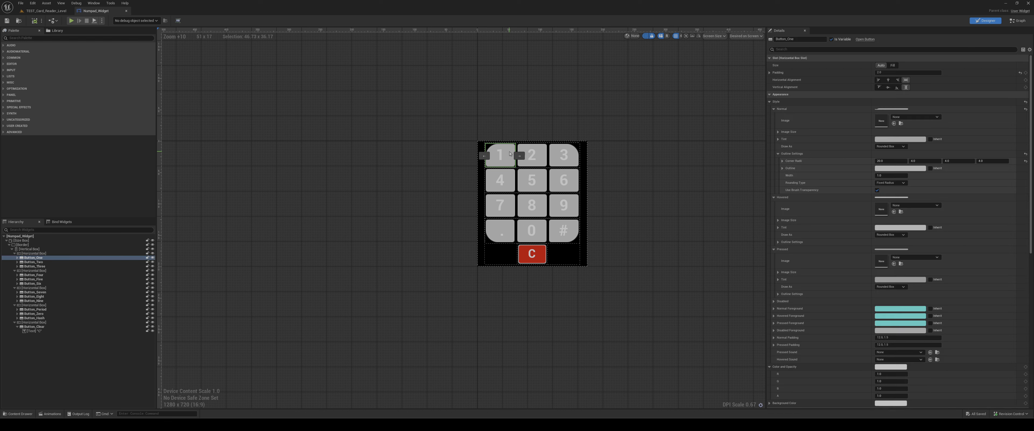
pyautogui.rightClick(834, 162)
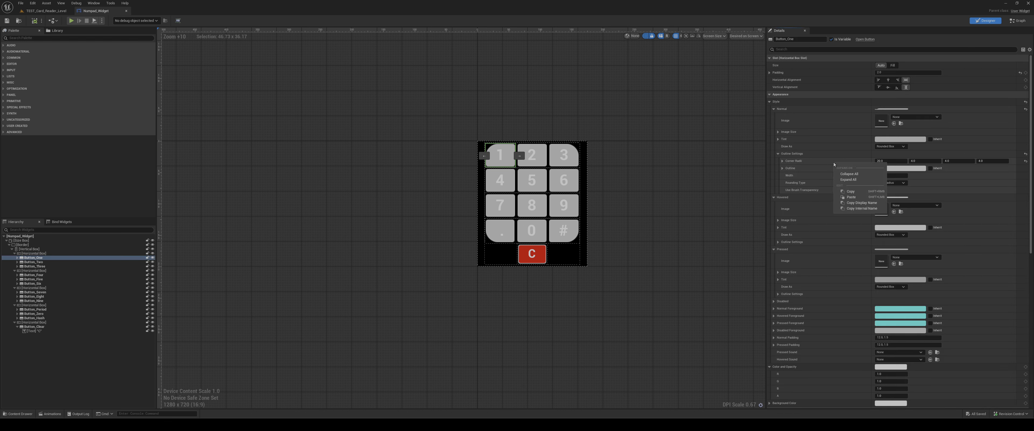
pyautogui.click(858, 192)
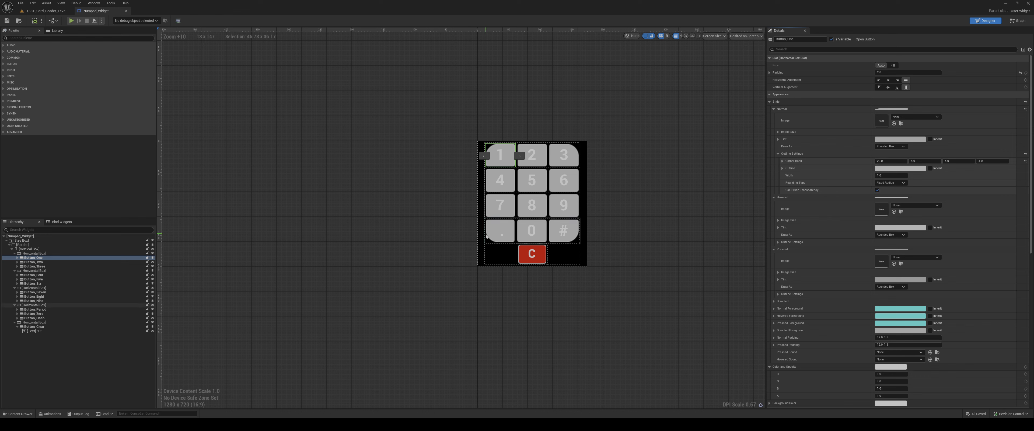
pyautogui.click(559, 152)
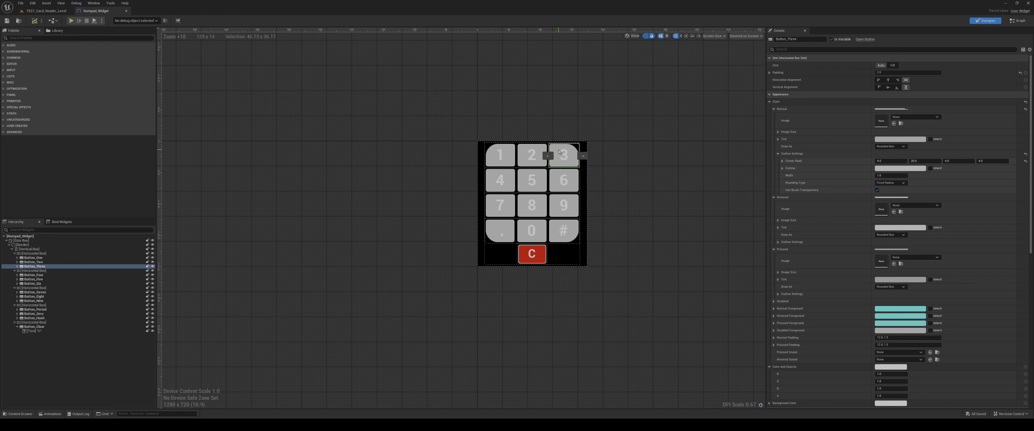
pyautogui.click(502, 157)
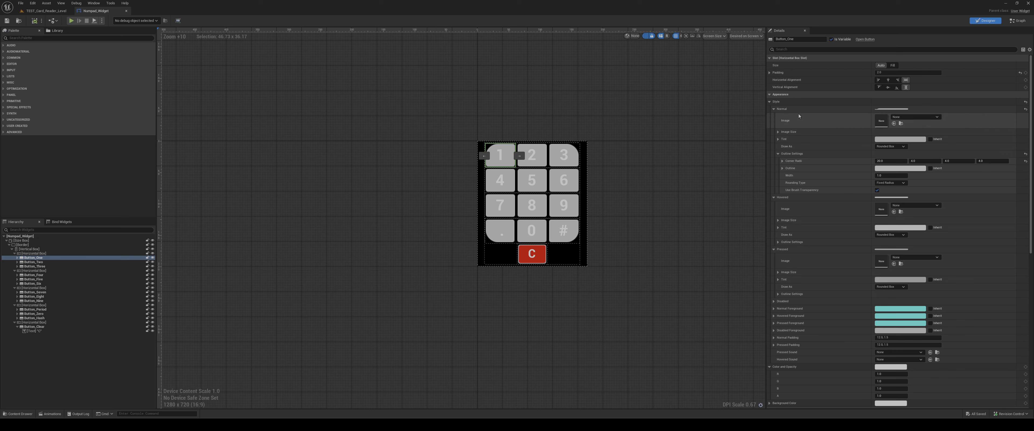
# Copy the 1 button's Normal corner radii into its Hovered and Pressed outline settings
pyautogui.rightClick(789, 109)
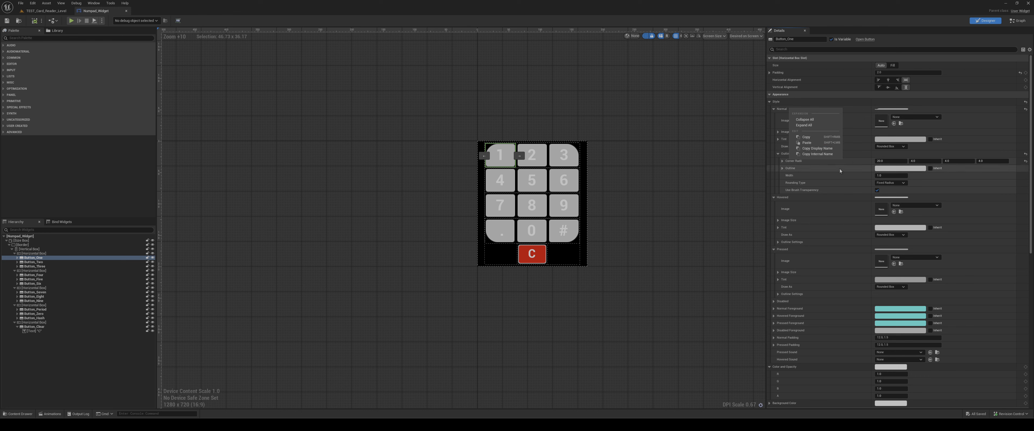
pyautogui.rightClick(851, 166)
pyautogui.click(868, 191)
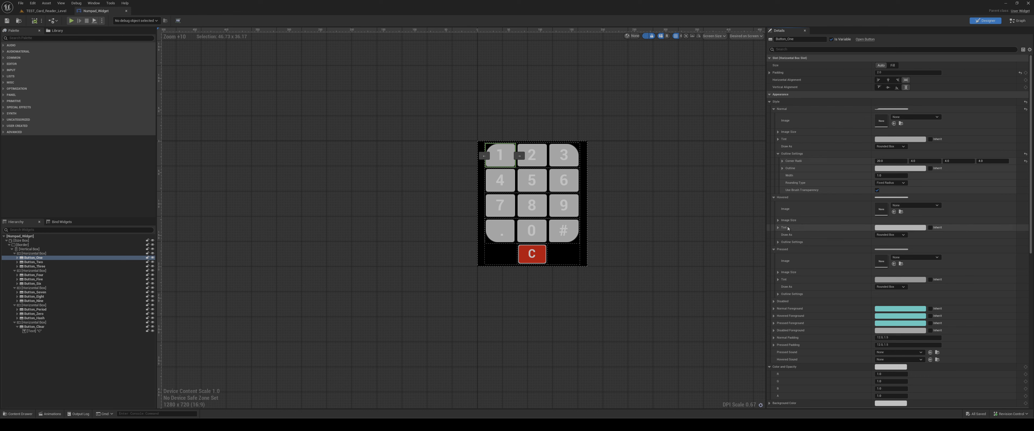
pyautogui.click(778, 243)
pyautogui.rightClick(841, 256)
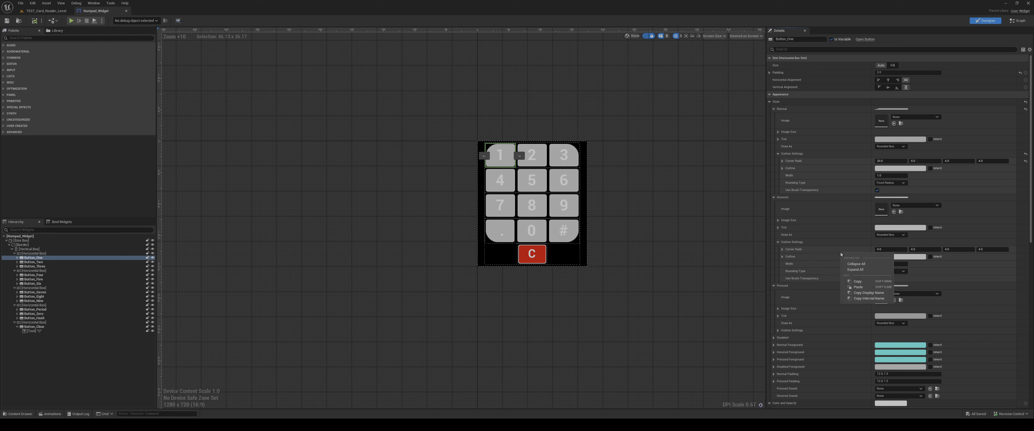
pyautogui.click(859, 287)
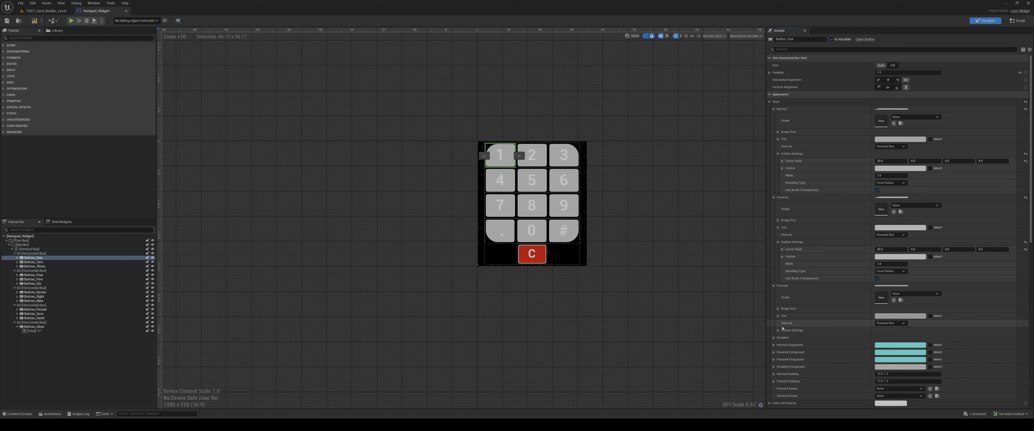
pyautogui.click(778, 330)
pyautogui.rightClick(846, 340)
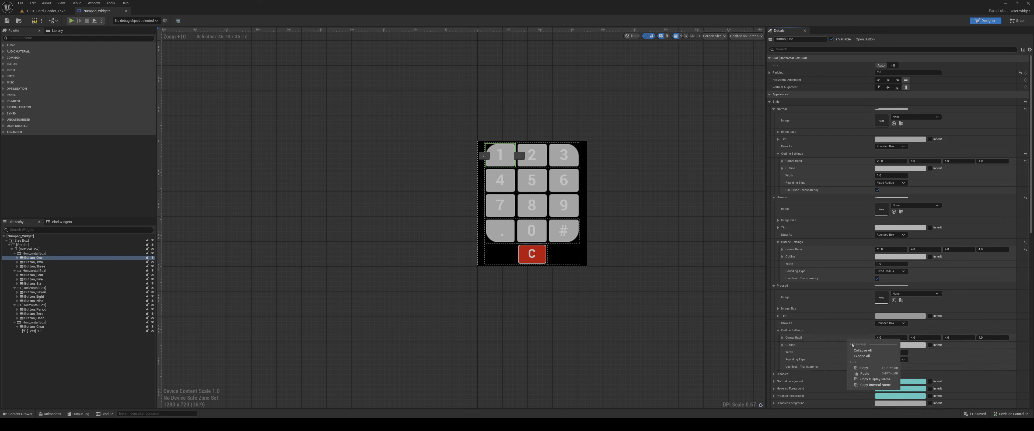
pyautogui.click(864, 373)
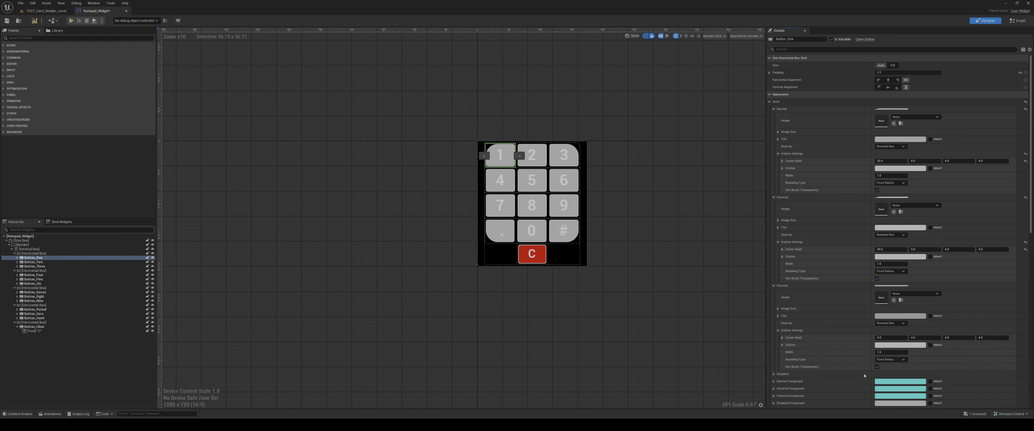
# Set the 3 button's second corner radius to 20 in its Hovered and Pressed outline settings
pyautogui.click(554, 162)
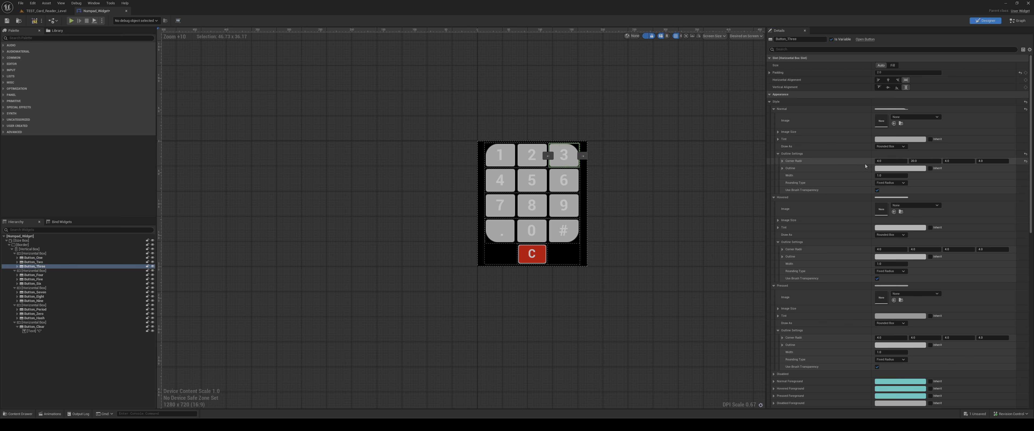
pyautogui.click(925, 250)
pyautogui.write('20')
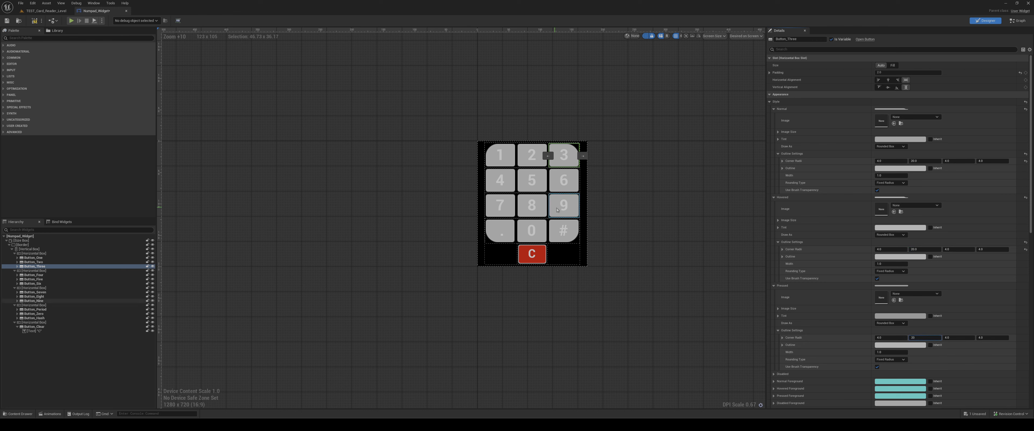
# Set the # button's third corner radius to 20 in its Hovered and Pressed outline settings
pyautogui.click(564, 231)
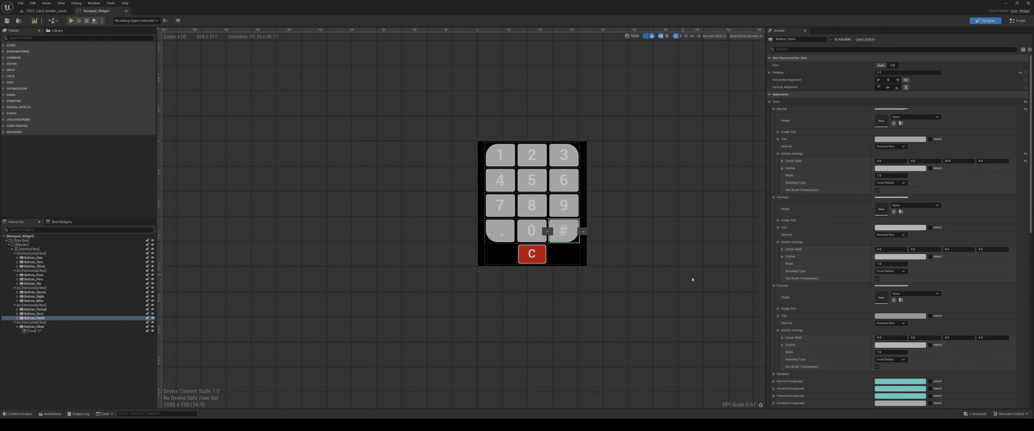
pyautogui.click(956, 249)
pyautogui.write('20')
pyautogui.click(955, 338)
pyautogui.write('20')
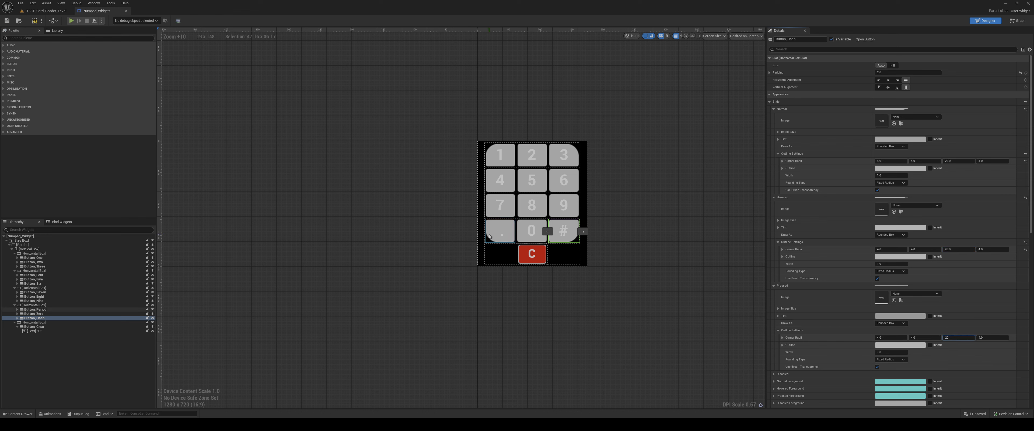
# Set the period button's fourth corner radius to 20 in its Hovered and Pressed outline settings
pyautogui.click(498, 231)
pyautogui.write('20')
pyautogui.click(992, 338)
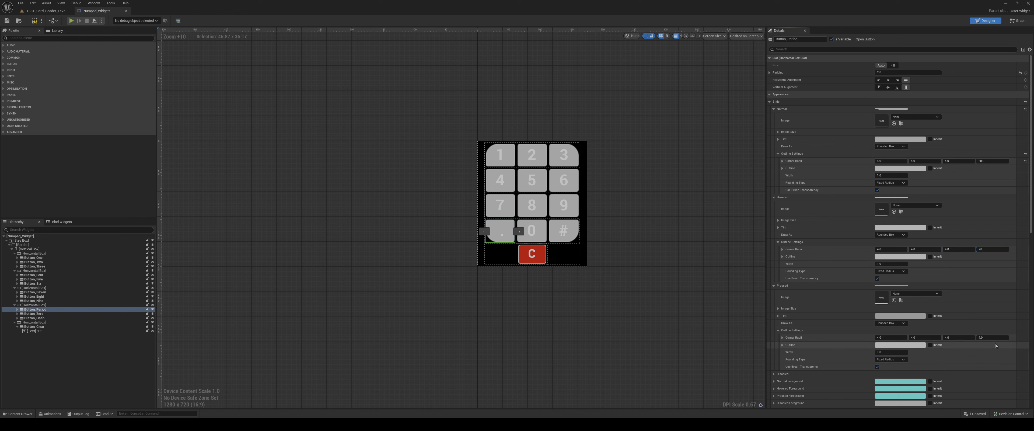
pyautogui.write('02')
pyautogui.press('BackSpace')
pyautogui.press('BackSpace')
pyautogui.write('20')
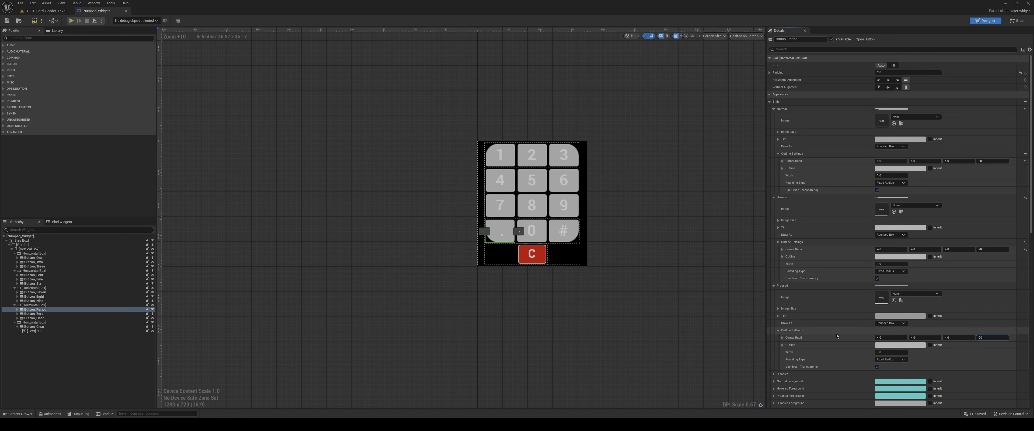
pyautogui.press('Return')
# Launch a standalone play test, start the game from its main menu and pick up the nearby item
pyautogui.hotkey('alt', 'p')
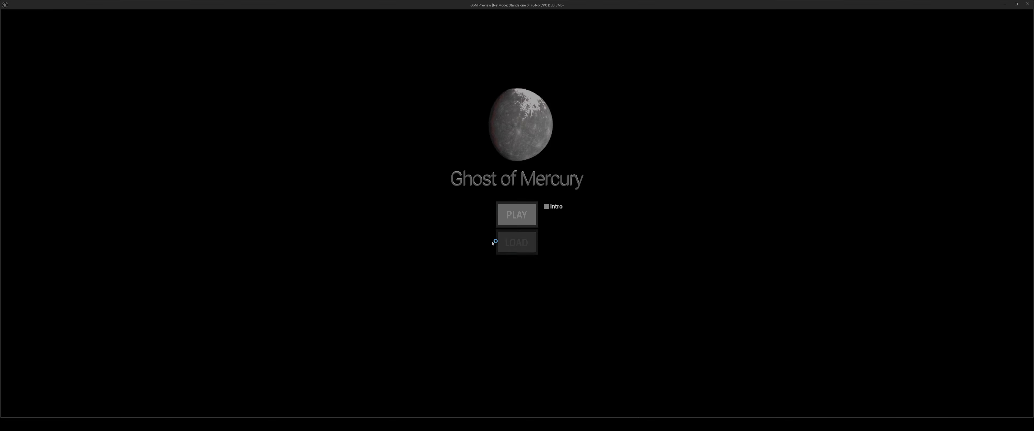
pyautogui.click(515, 220)
pyautogui.press('a')
pyautogui.press('e')
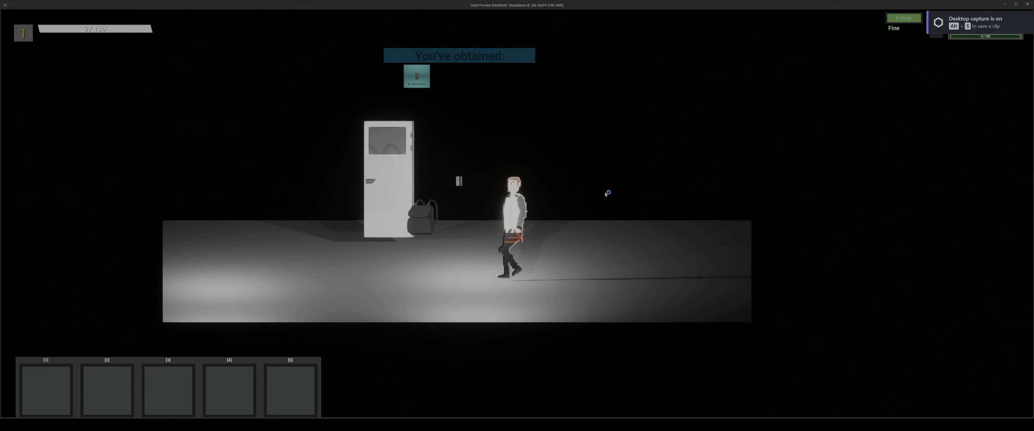
# Use the obtained item from the inventory, open the radio and test its keypad's 1 and 3 corner buttons
pyautogui.press('i')
pyautogui.rightClick(741, 314)
pyautogui.click(713, 324)
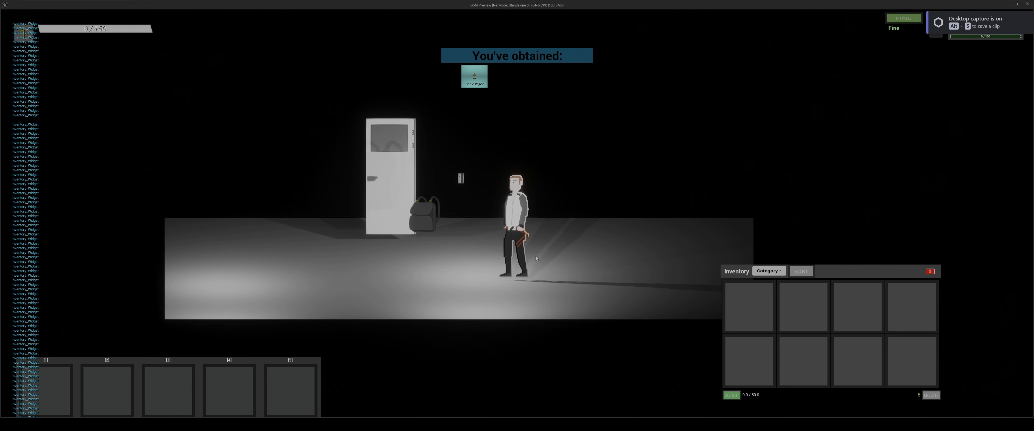
pyautogui.press('r')
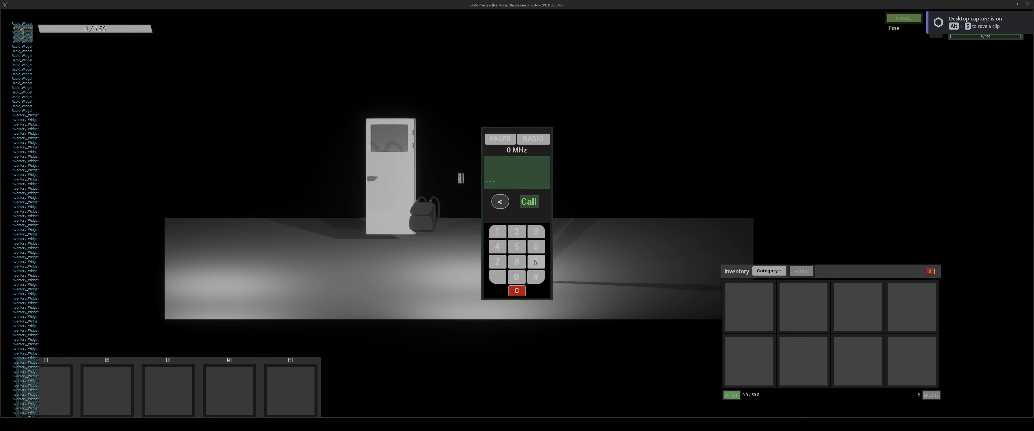
pyautogui.click(497, 232)
pyautogui.click(536, 232)
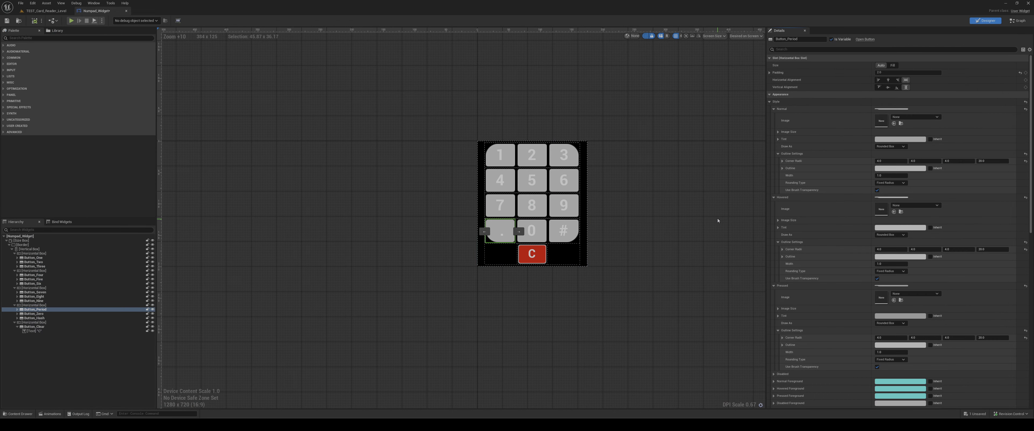
# Open the 1 button's Normal tint color for editing
pyautogui.click(712, 197)
pyautogui.scroll(2, 609, 164)
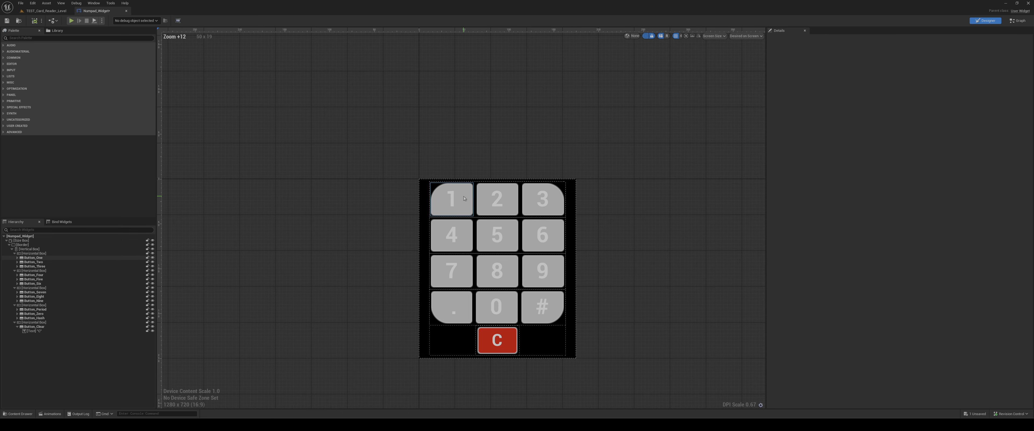
pyautogui.click(452, 199)
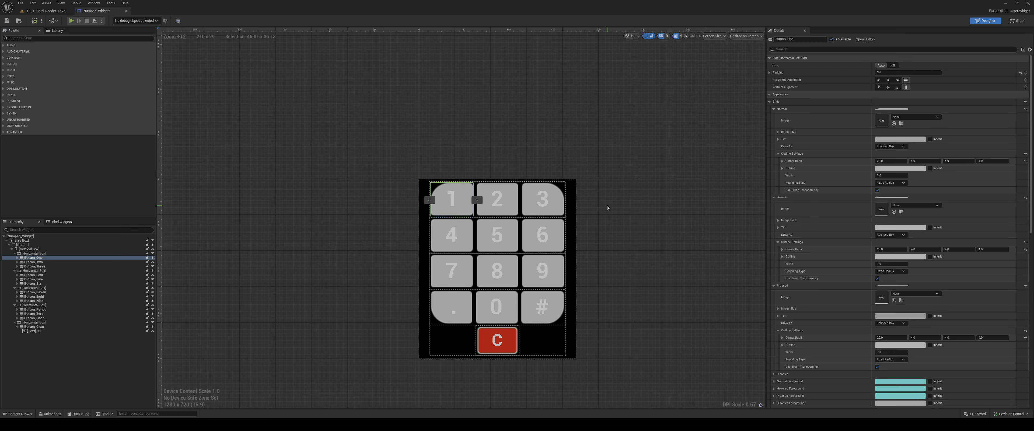
pyautogui.click(890, 140)
# Try the saved green swatches on the 1 button's Normal tint and darken the light green
pyautogui.click(951, 153)
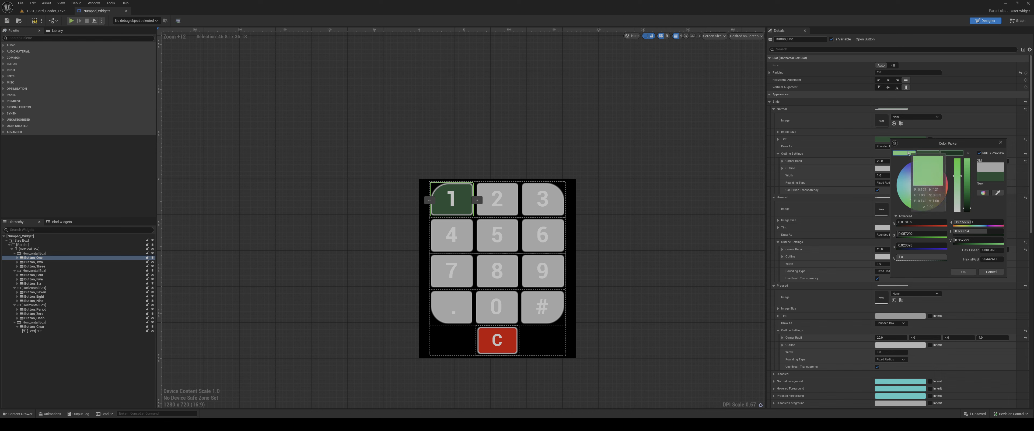
pyautogui.click(903, 154)
pyautogui.click(947, 155)
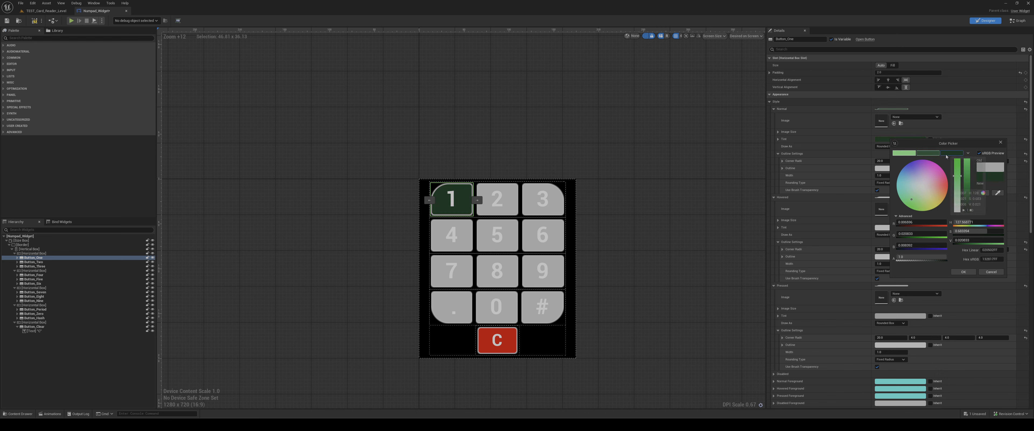
pyautogui.click(929, 156)
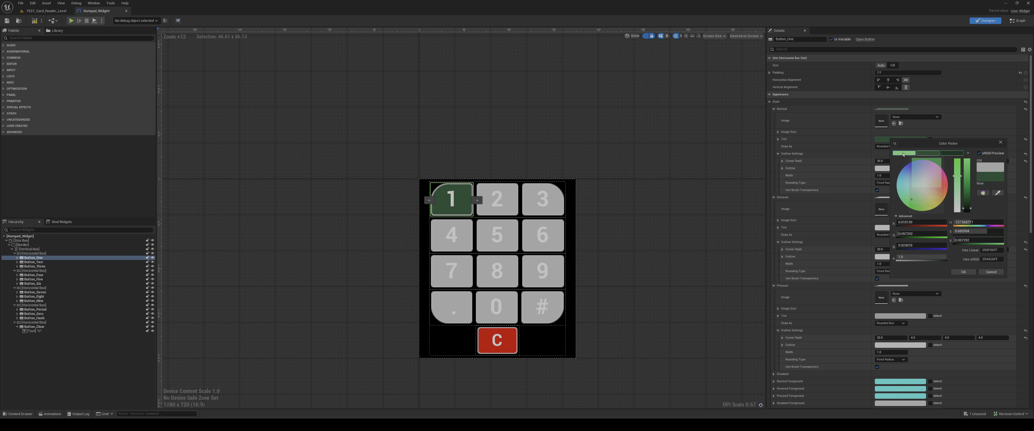
pyautogui.click(903, 155)
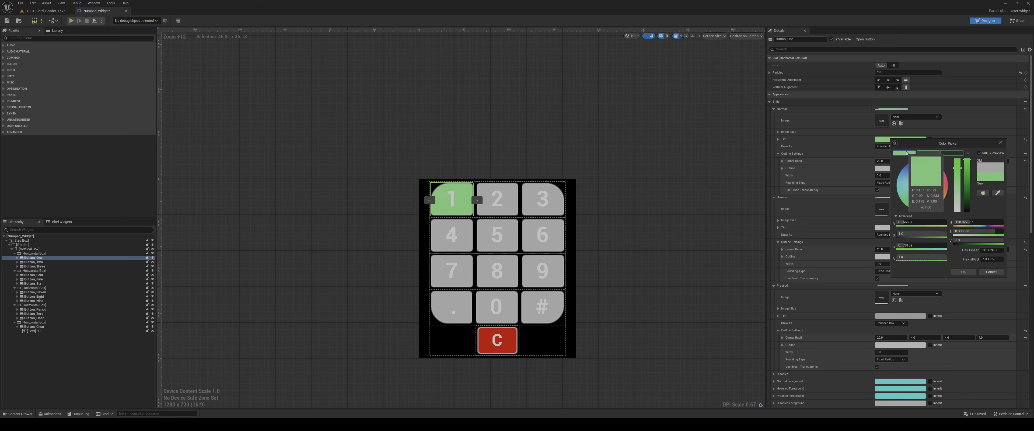
pyautogui.click(922, 155)
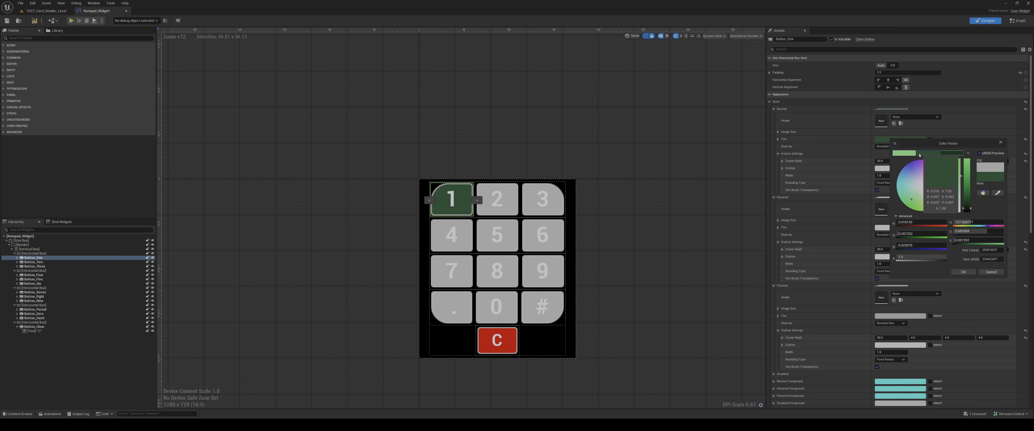
pyautogui.click(902, 154)
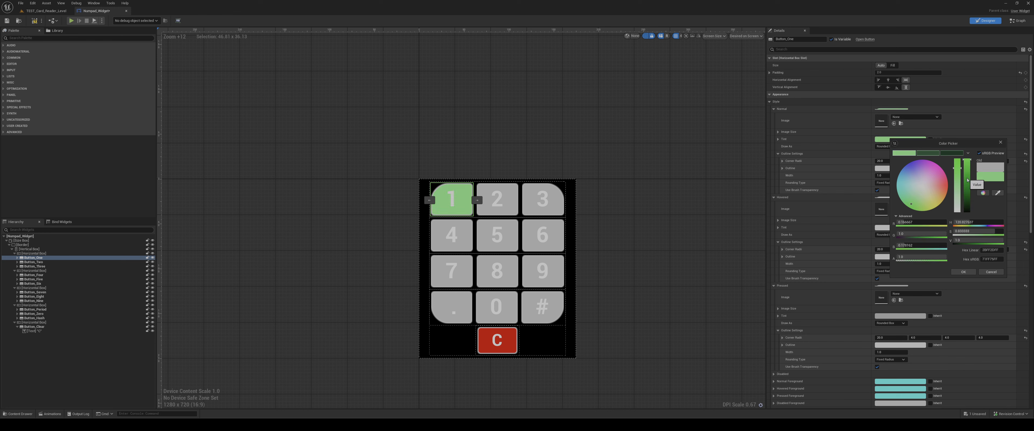
pyautogui.moveTo(968, 179); pyautogui.dragTo(969, 191)
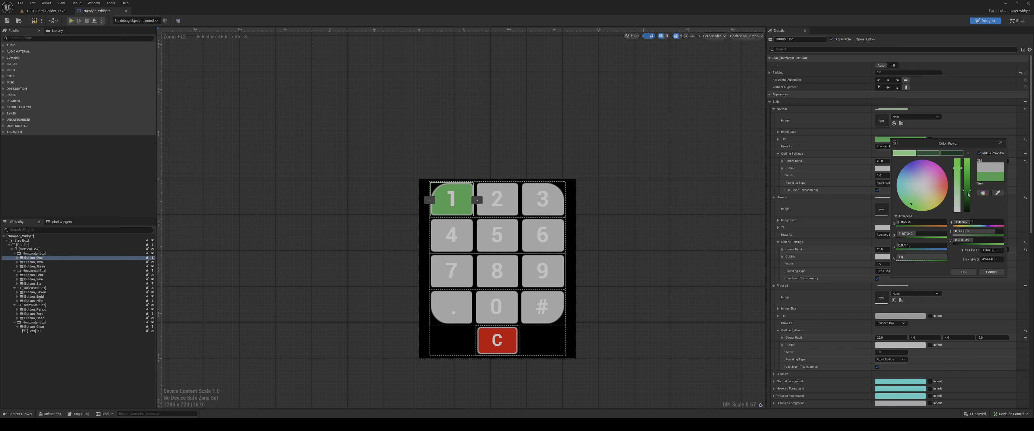
pyautogui.moveTo(968, 195); pyautogui.dragTo(969, 201)
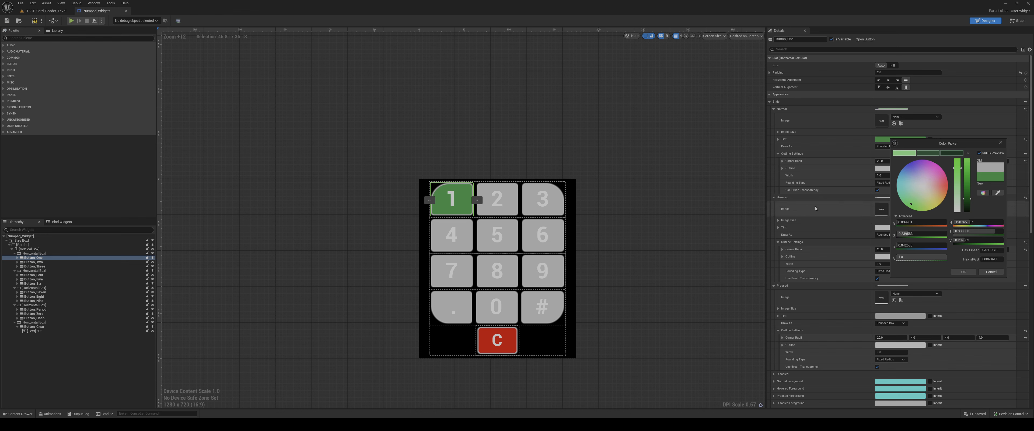
# Set the 1 button's Normal tint to a muted blue-grey and save that color as a theme swatch
pyautogui.click(907, 182)
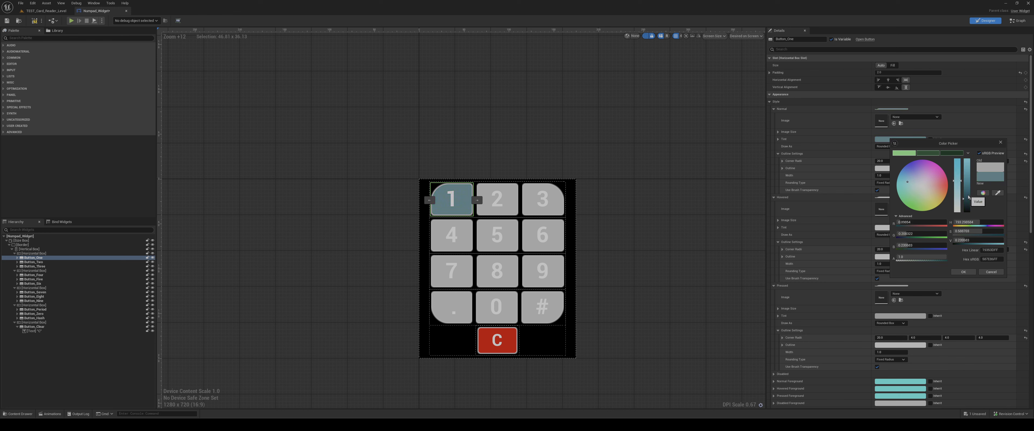
pyautogui.click(969, 195)
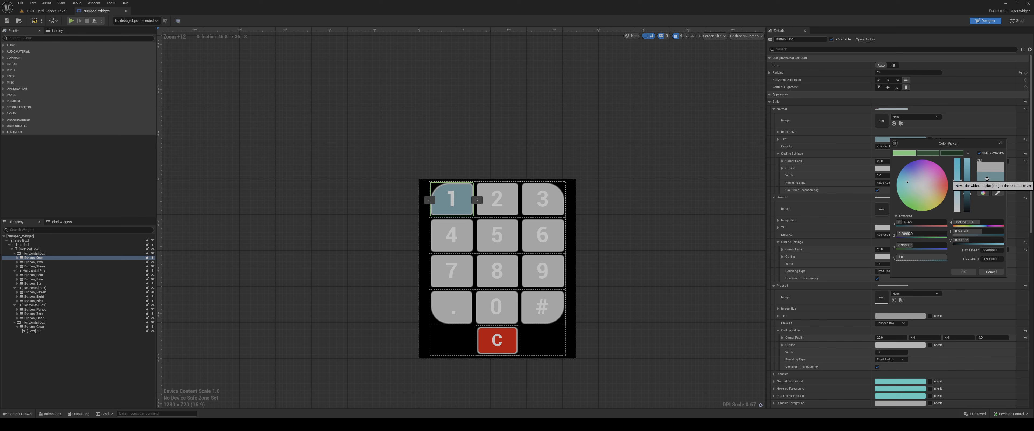
pyautogui.moveTo(987, 177); pyautogui.dragTo(988, 179)
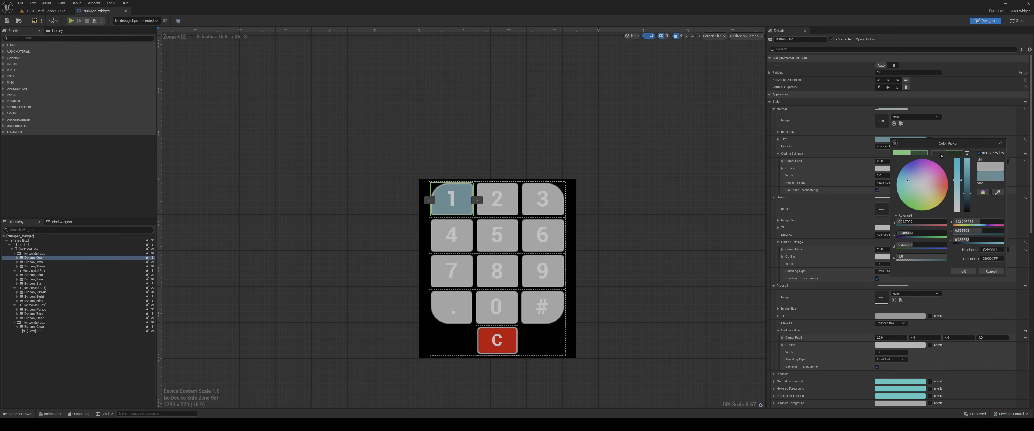
pyautogui.moveTo(917, 157); pyautogui.dragTo(902, 155)
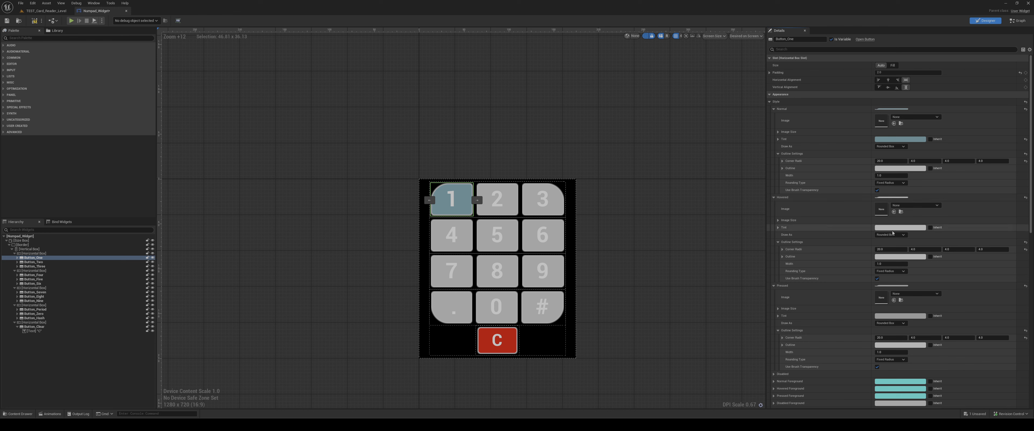
# Set the 1 button's Hovered tint to a slightly darker shade of the saved blue-grey swatch
pyautogui.click(891, 227)
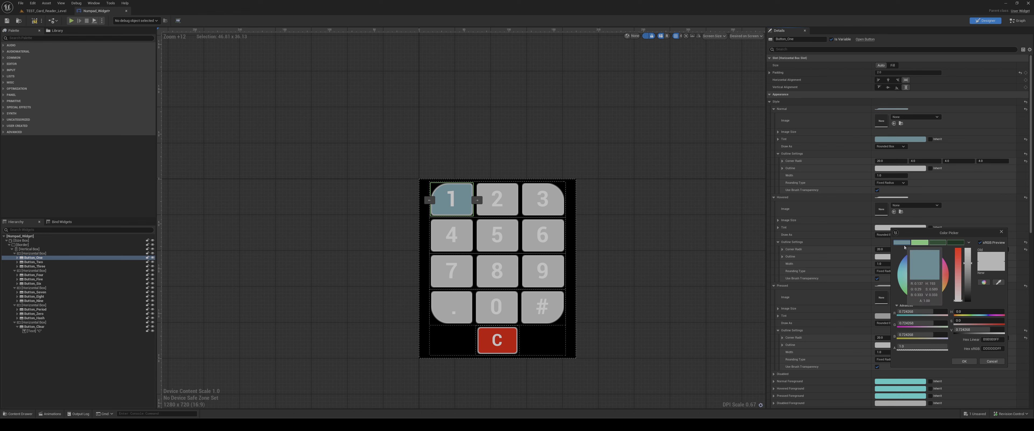
pyautogui.click(902, 243)
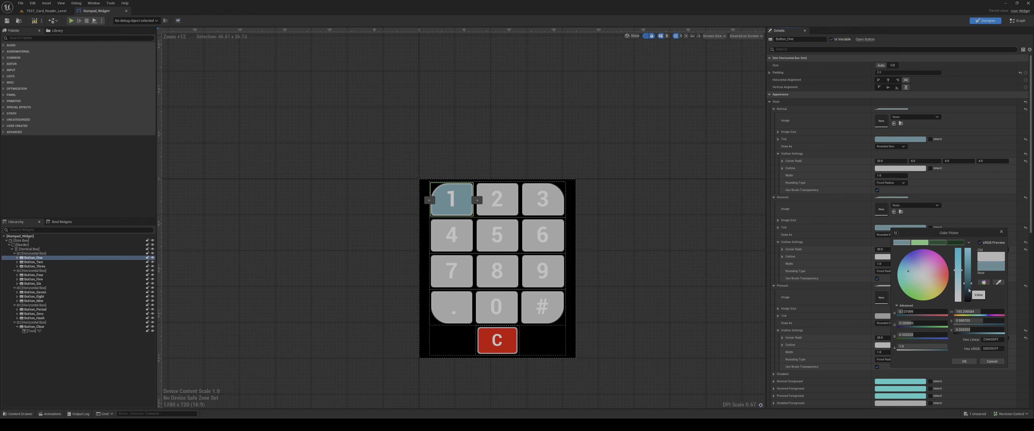
pyautogui.moveTo(968, 290); pyautogui.dragTo(969, 293)
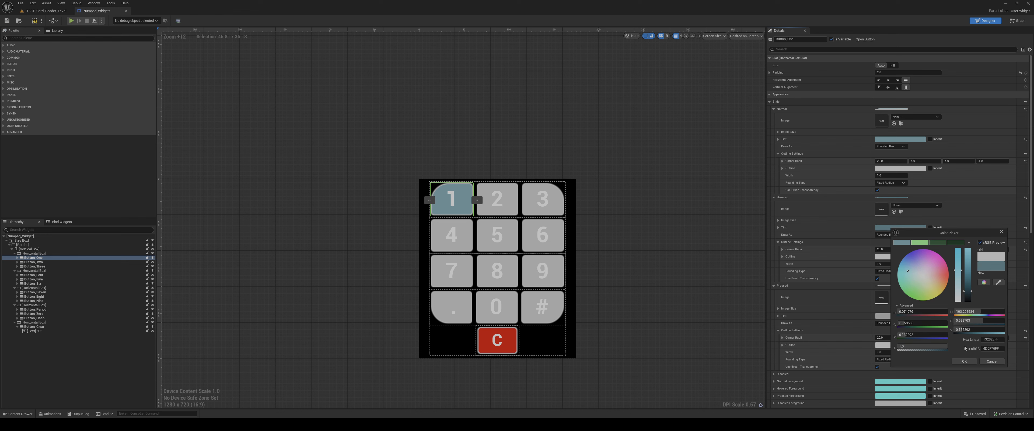
pyautogui.click(964, 361)
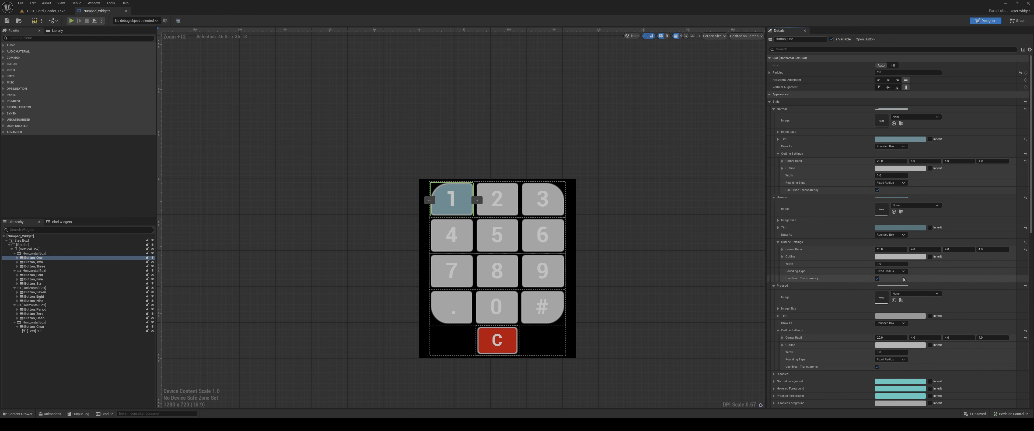
# Save the 1 button's Hovered tint as the second theme swatch
pyautogui.click(890, 319)
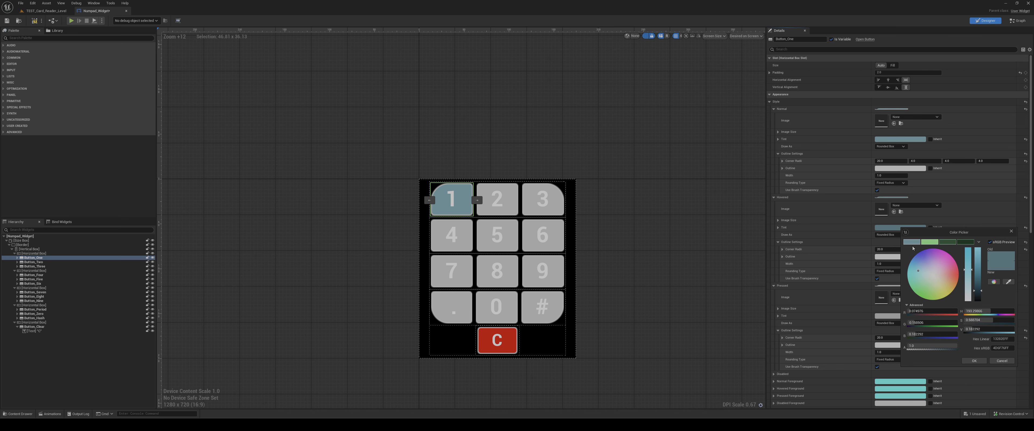
pyautogui.moveTo(1002, 264); pyautogui.dragTo(922, 244)
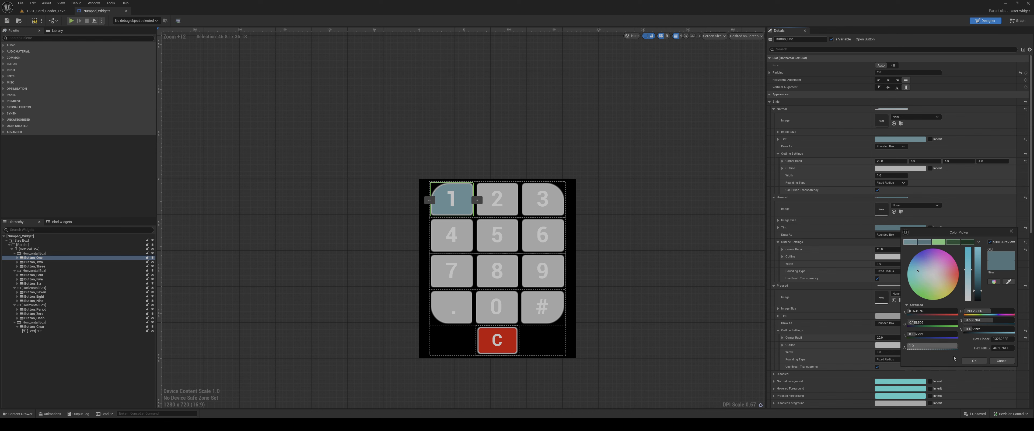
pyautogui.click(974, 360)
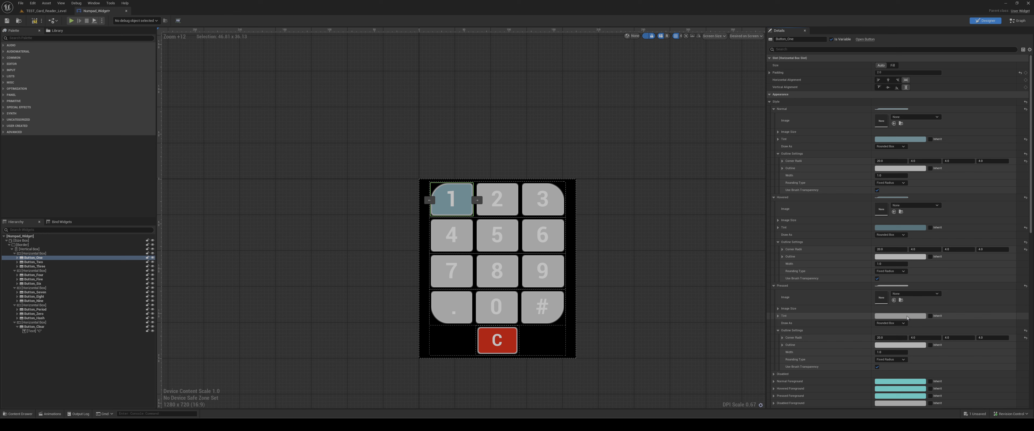
# Set the 1 button's Pressed tint to a darker shade of the second blue-grey theme swatch
pyautogui.click(907, 317)
pyautogui.click(931, 288)
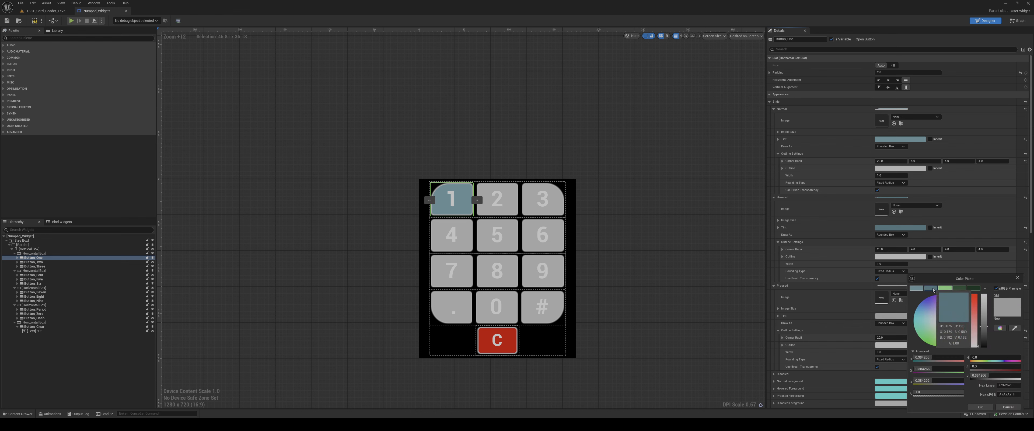
pyautogui.click(985, 343)
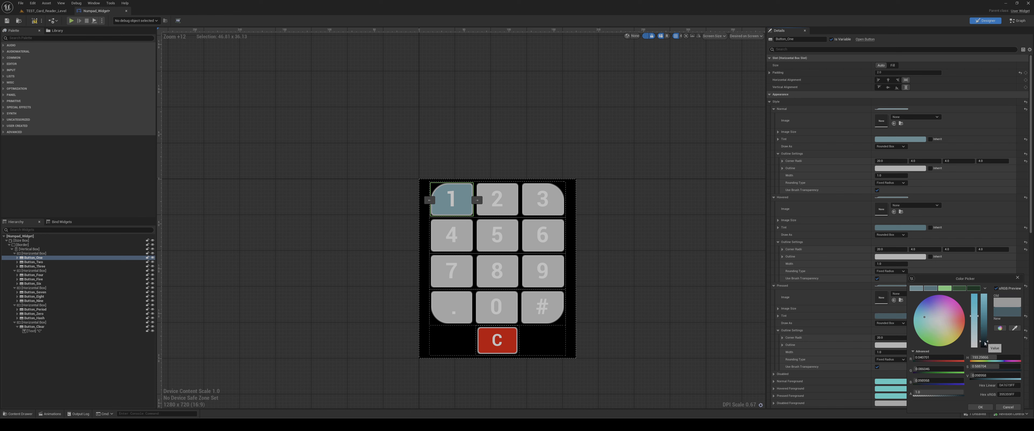
pyautogui.click(981, 408)
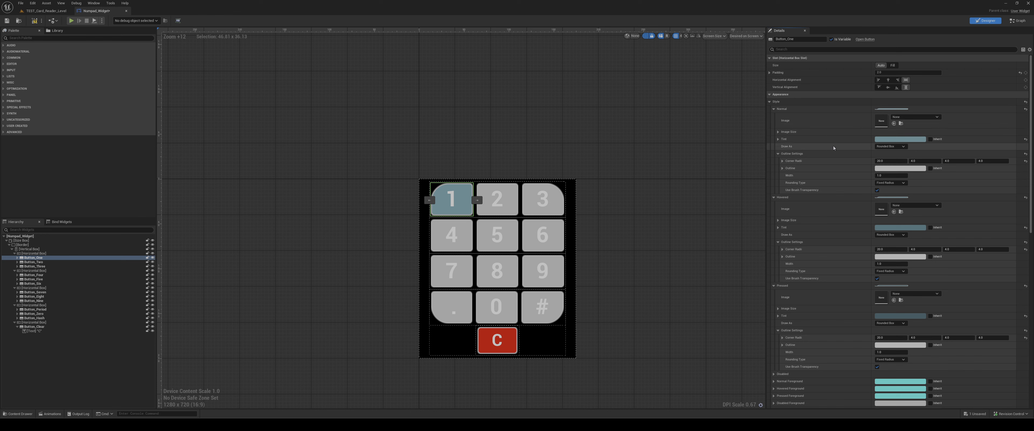
# Copy the 1 button's Normal tint and apply the first blue-grey theme swatch to the 2 button's Normal tint
pyautogui.rightClick(833, 139)
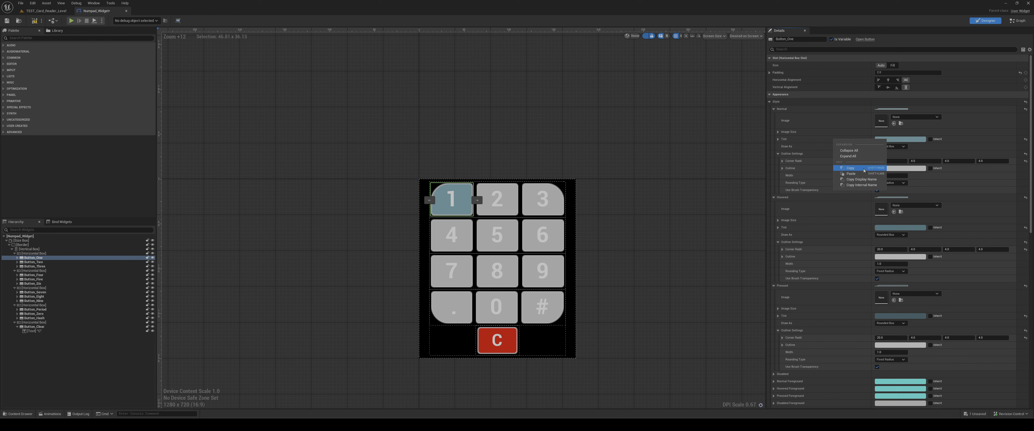
pyautogui.click(851, 168)
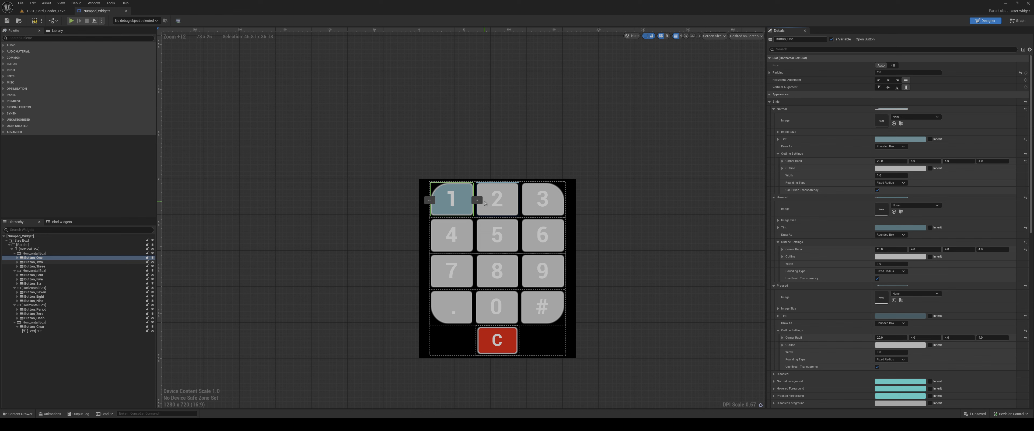
pyautogui.click(486, 195)
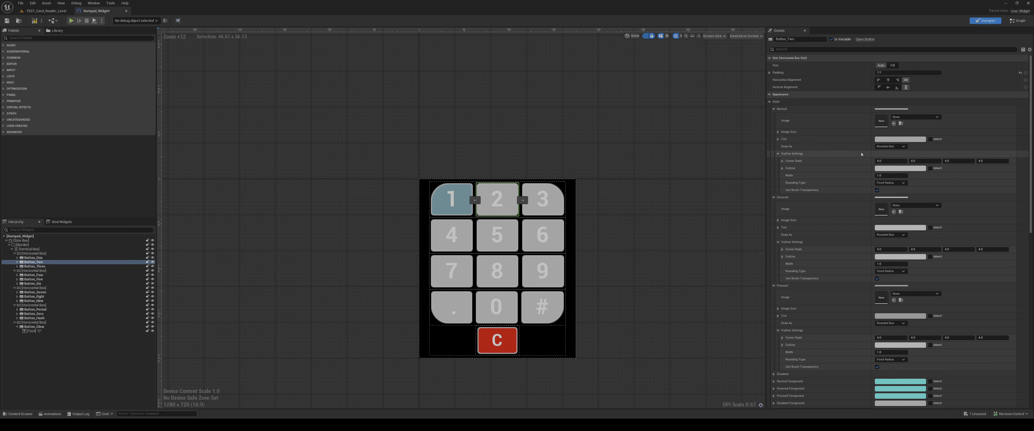
pyautogui.click(900, 138)
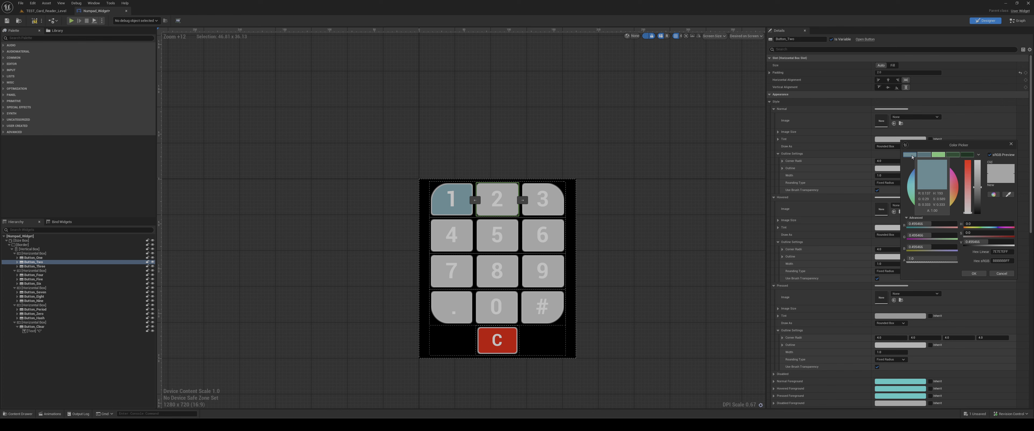
pyautogui.click(912, 156)
pyautogui.click(974, 274)
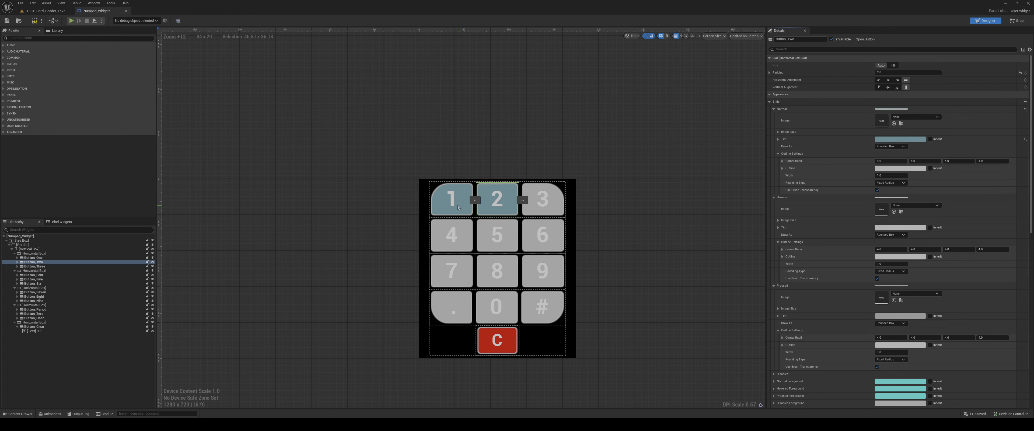
# Save the 1 button's Pressed tint as the third theme swatch
pyautogui.click(459, 207)
pyautogui.click(904, 316)
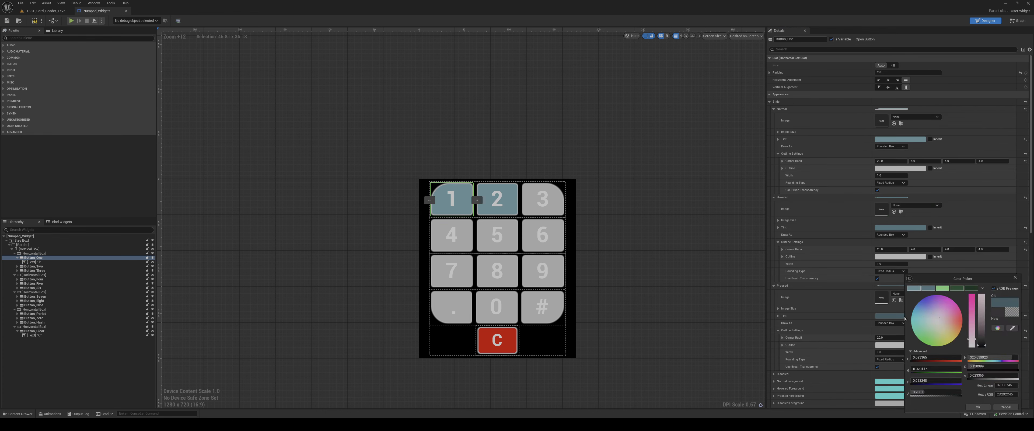
pyautogui.moveTo(999, 309); pyautogui.dragTo(937, 288)
pyautogui.click(978, 407)
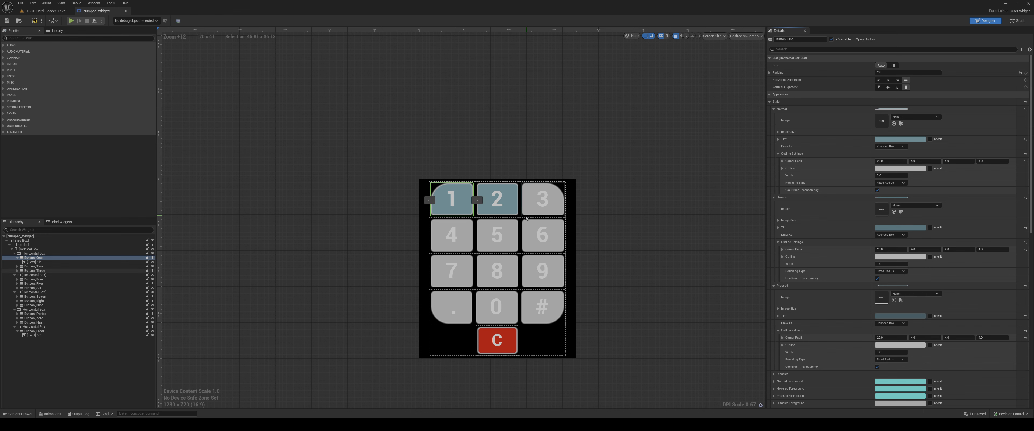
# Apply the second blue-grey theme swatch to the 2 button's Hovered tint and the third to its Pressed tint
pyautogui.click(497, 205)
pyautogui.click(883, 227)
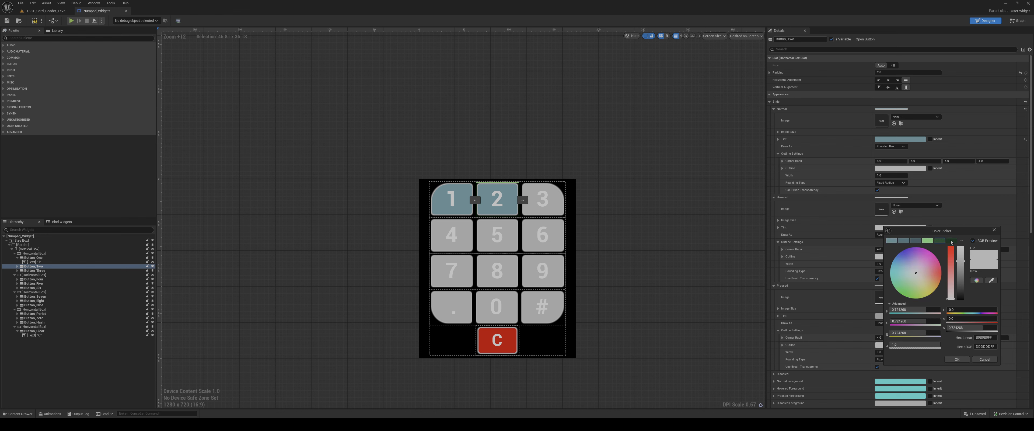
pyautogui.click(911, 240)
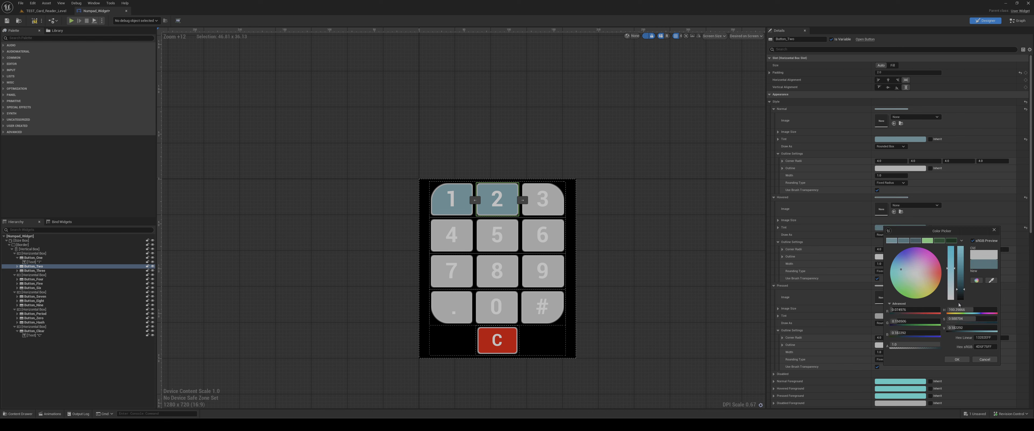
pyautogui.click(957, 359)
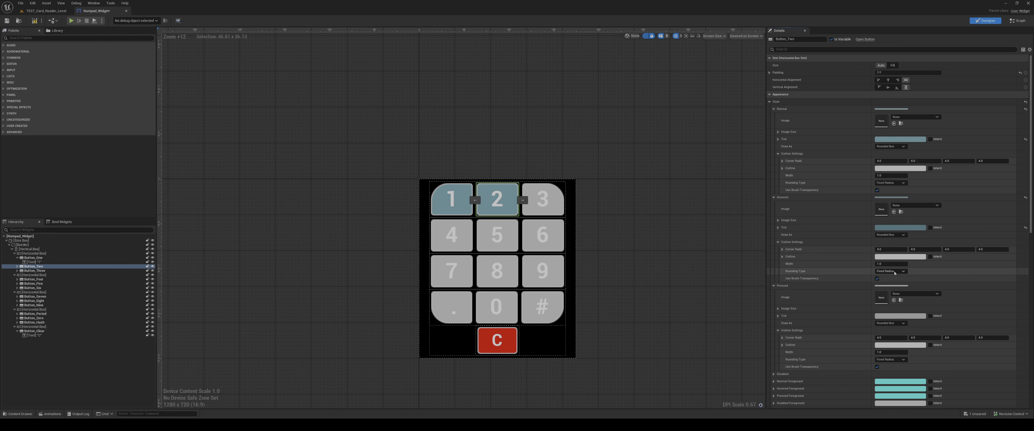
pyautogui.click(901, 315)
pyautogui.click(925, 289)
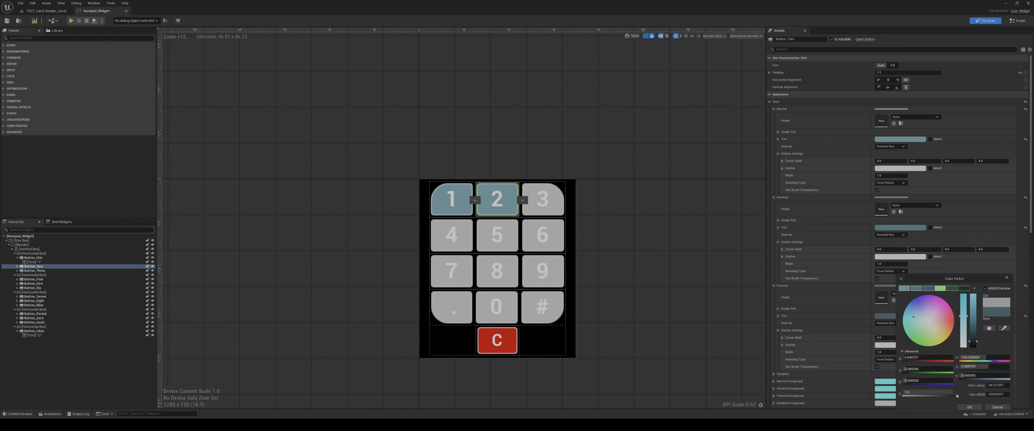
pyautogui.click(969, 407)
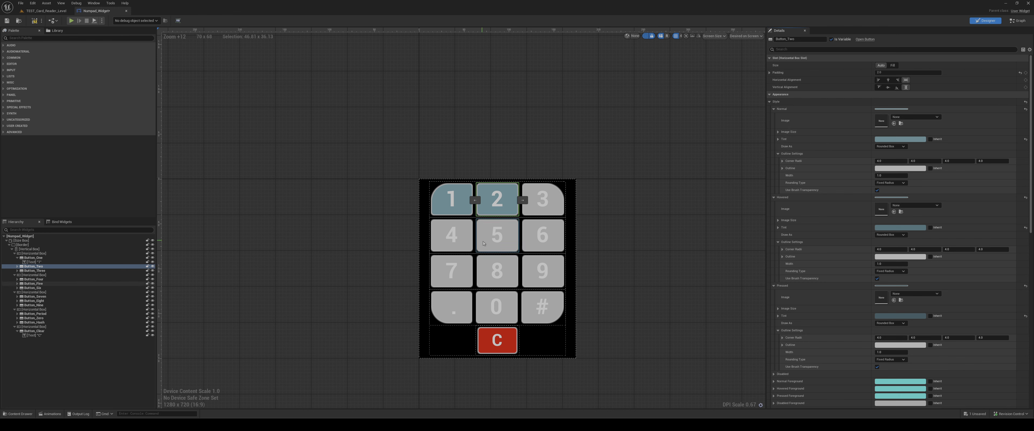
# Paste the 2 button's whole Style onto the 4, 5, 6, 7, 8, 9 and 0 buttons together
pyautogui.click(508, 230)
pyautogui.keyDown('ctrl'); pyautogui.click(497, 271); pyautogui.keyUp('ctrl')
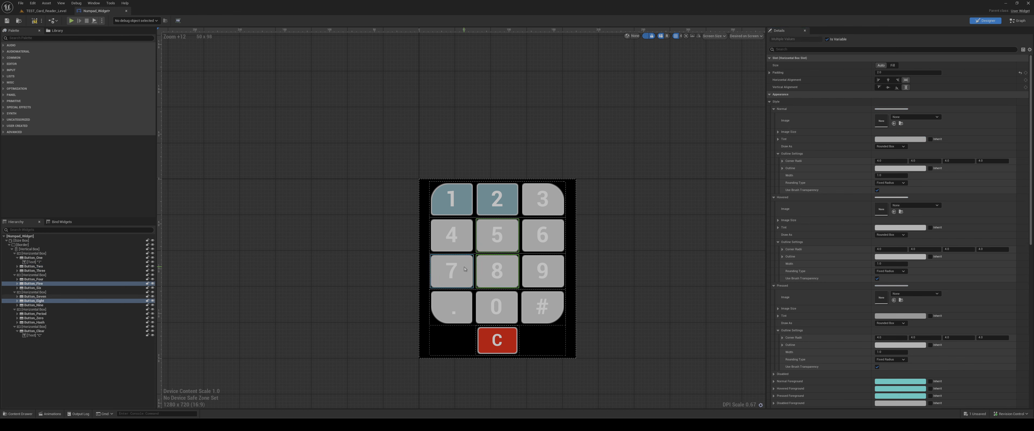
pyautogui.keyDown('ctrl'); pyautogui.click(466, 268); pyautogui.keyUp('ctrl')
pyautogui.keyDown('ctrl'); pyautogui.click(464, 232); pyautogui.keyUp('ctrl')
pyautogui.keyDown('ctrl'); pyautogui.click(548, 236); pyautogui.keyUp('ctrl')
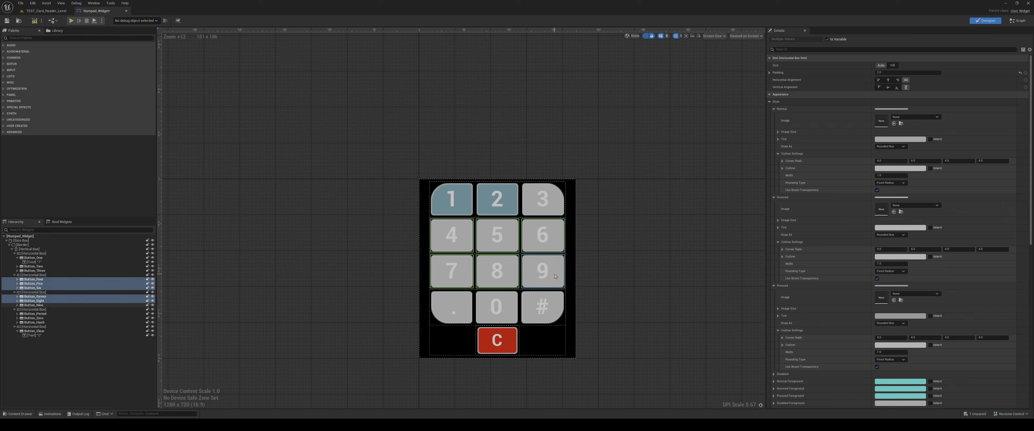
pyautogui.keyDown('ctrl'); pyautogui.click(555, 276); pyautogui.keyUp('ctrl')
pyautogui.keyDown('ctrl'); pyautogui.click(497, 307); pyautogui.keyUp('ctrl')
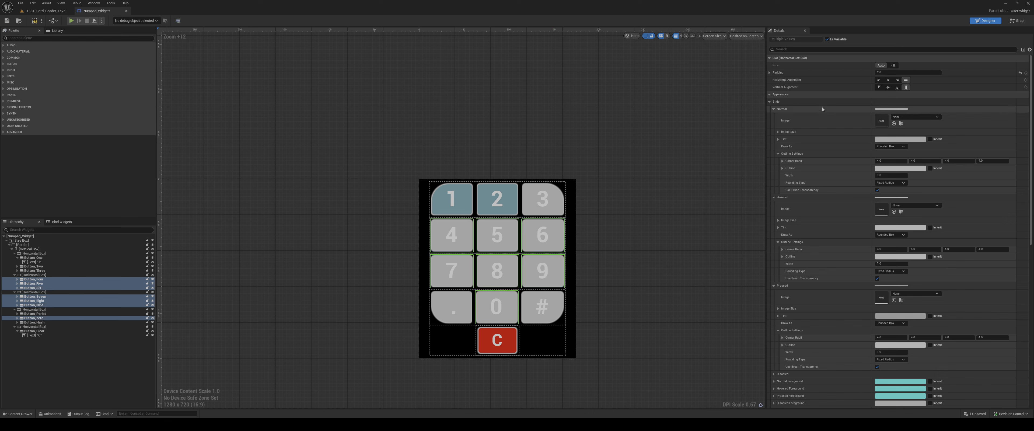
pyautogui.rightClick(806, 100)
pyautogui.click(824, 136)
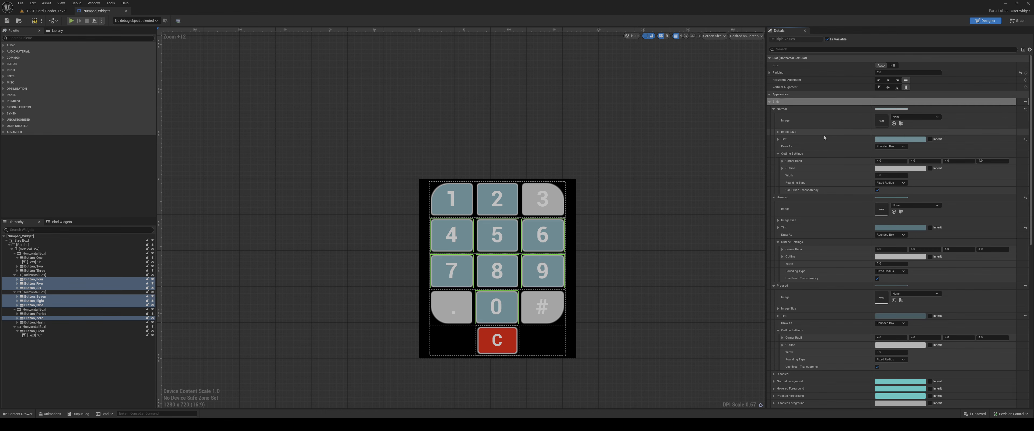
pyautogui.click(702, 184)
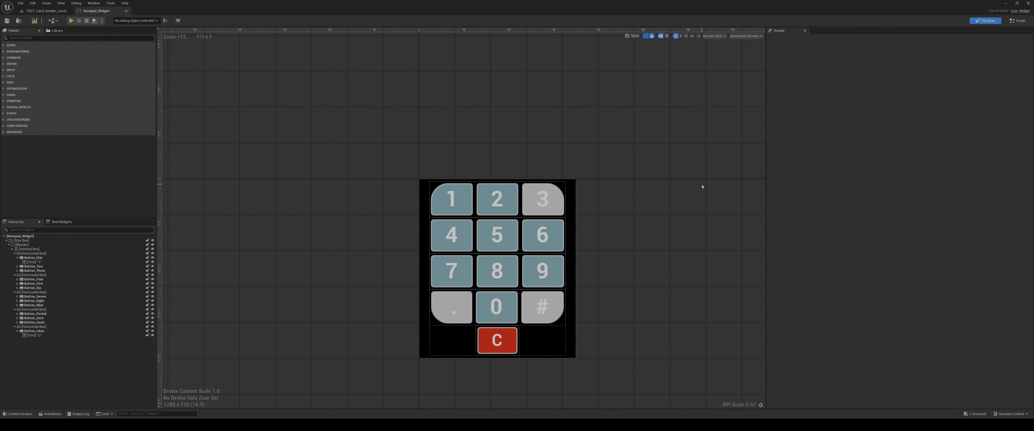
pyautogui.click(464, 195)
pyautogui.click(534, 189)
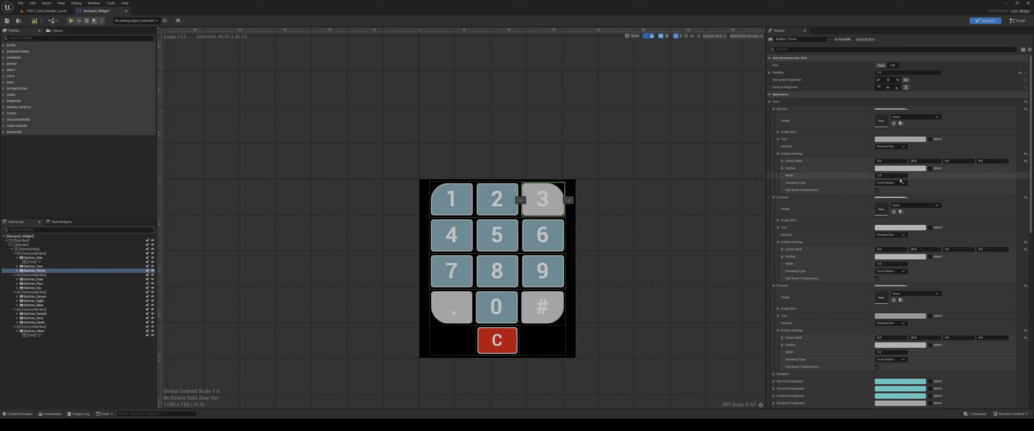
pyautogui.click(899, 168)
pyautogui.click(916, 184)
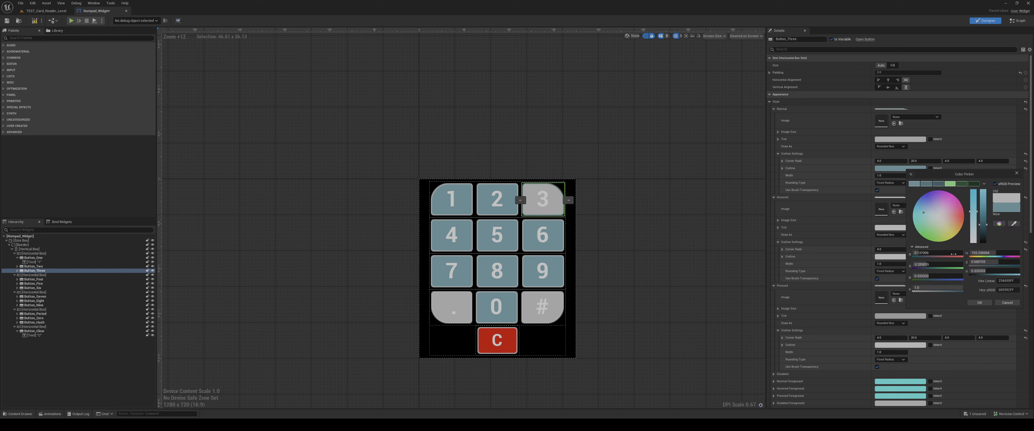
pyautogui.click(978, 306)
pyautogui.click(917, 227)
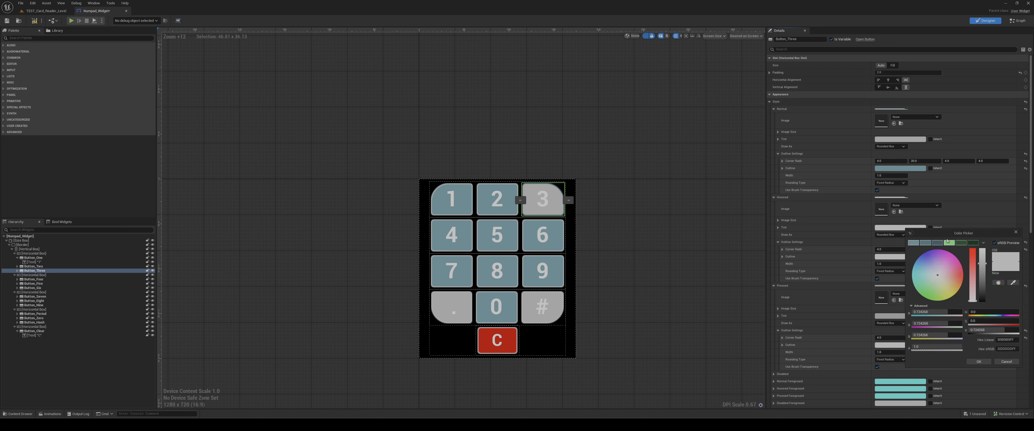
pyautogui.click(927, 243)
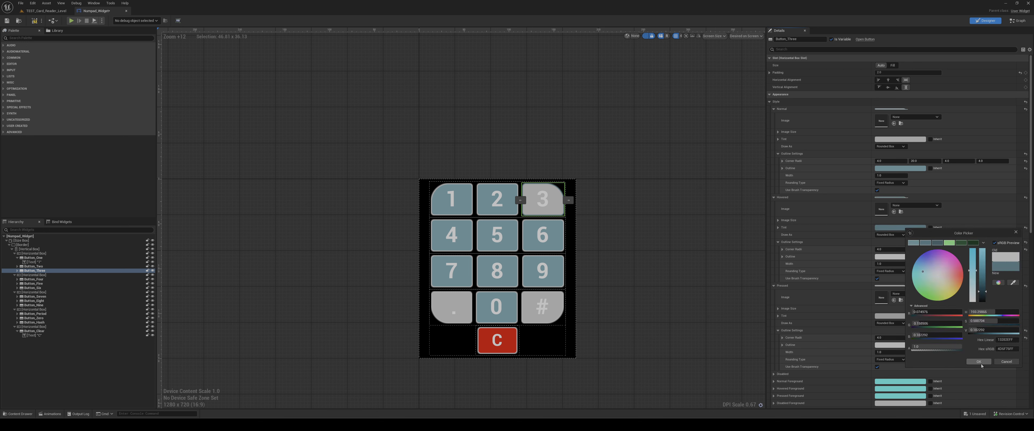
pyautogui.click(979, 362)
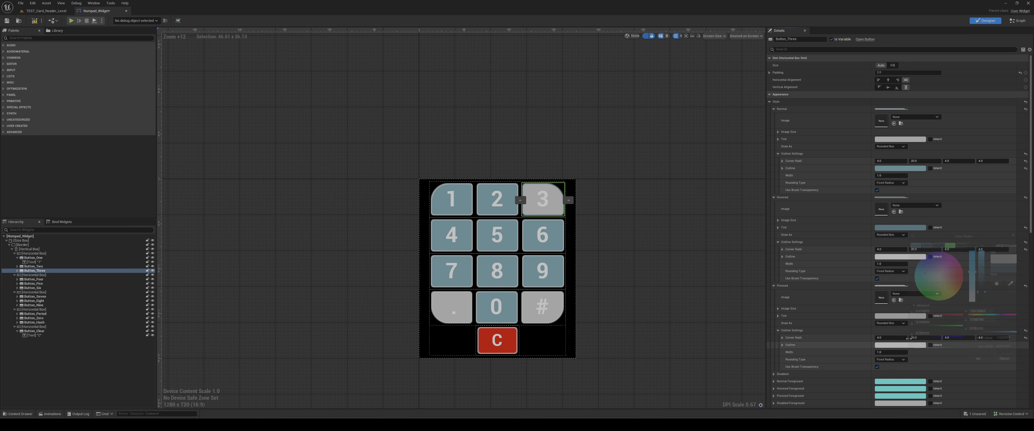
pyautogui.click(900, 316)
pyautogui.click(931, 288)
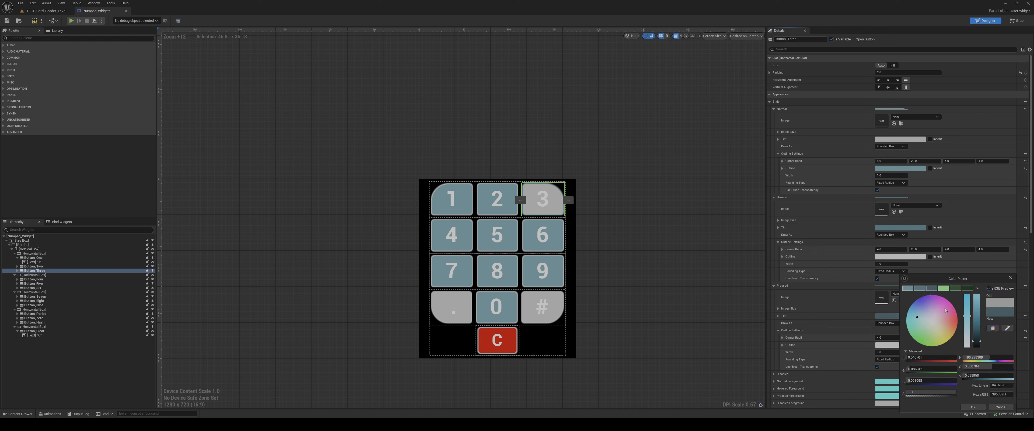
pyautogui.click(971, 407)
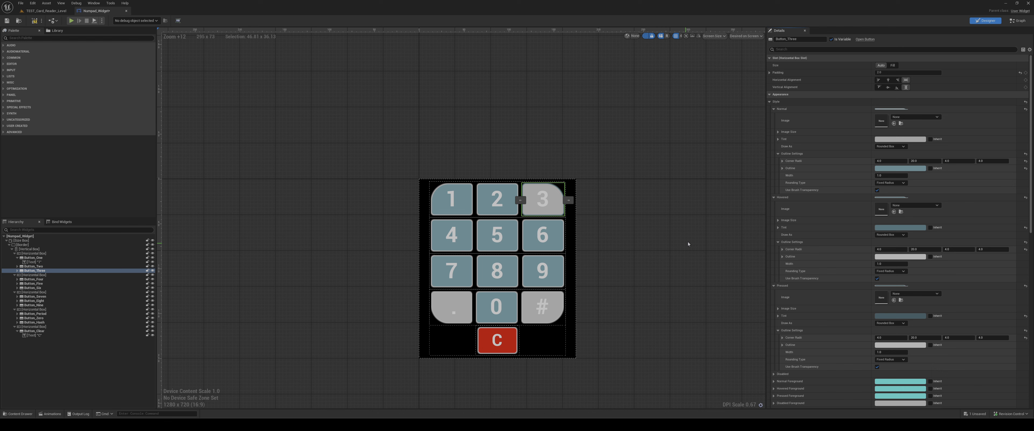
pyautogui.click(631, 226)
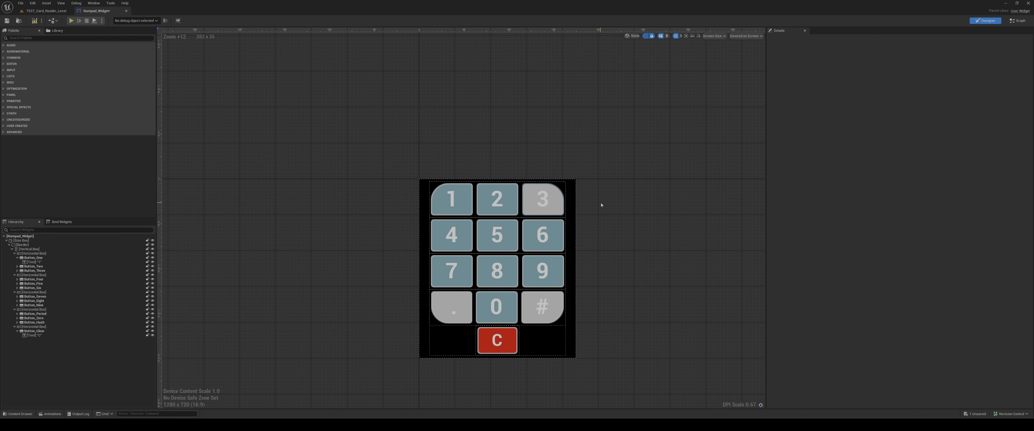
# Apply the first blue-grey theme swatch to the 3 button's Normal tint
pyautogui.click(558, 196)
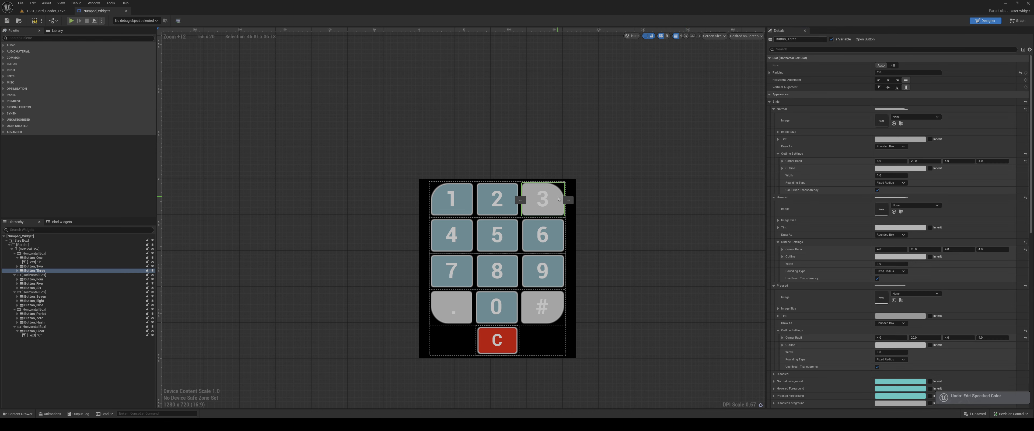
pyautogui.click(900, 139)
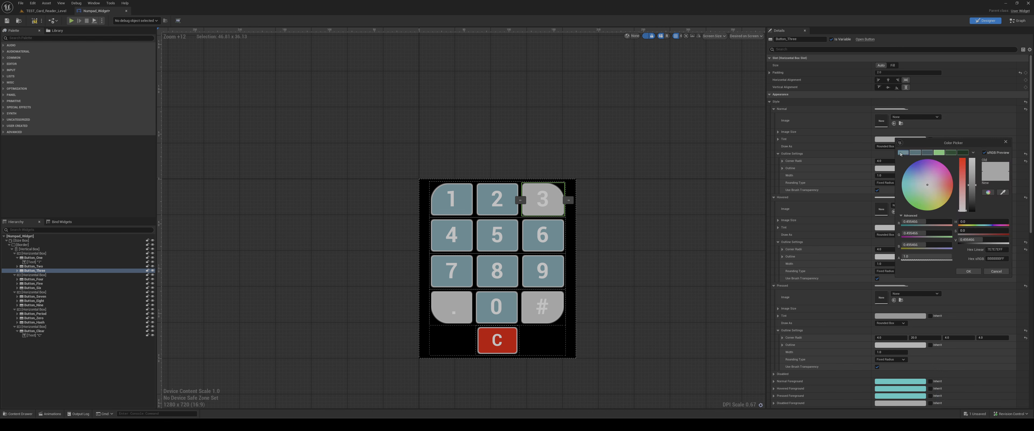
pyautogui.click(900, 154)
pyautogui.click(975, 273)
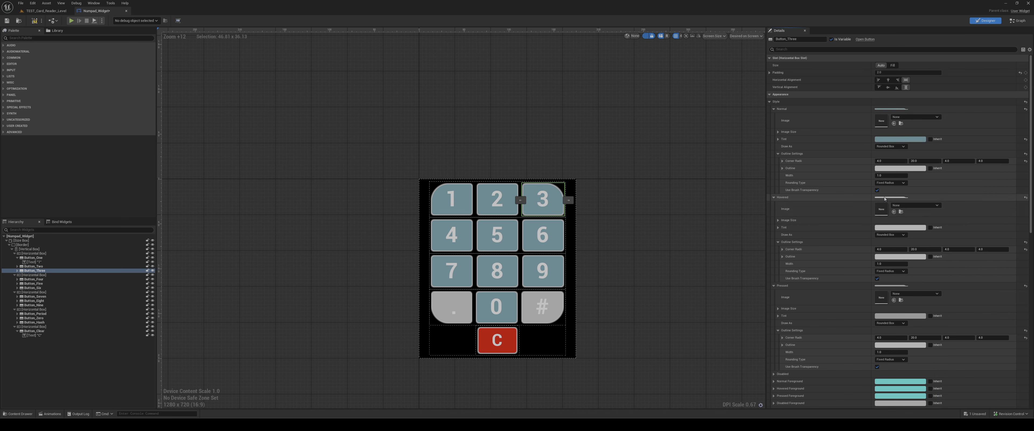
# Apply the second blue-grey theme swatch to the 3 button's Hovered tint and the third to its Pressed tint
pyautogui.click(891, 228)
pyautogui.click(905, 242)
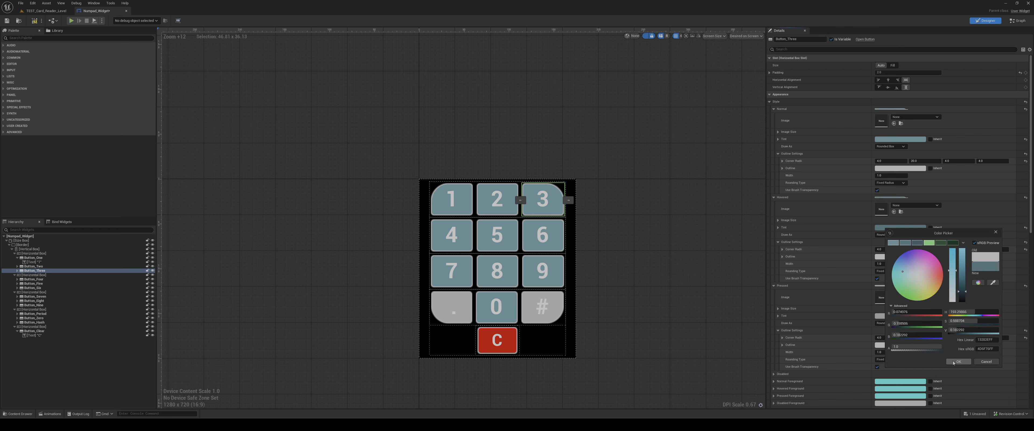
pyautogui.click(958, 362)
pyautogui.click(899, 316)
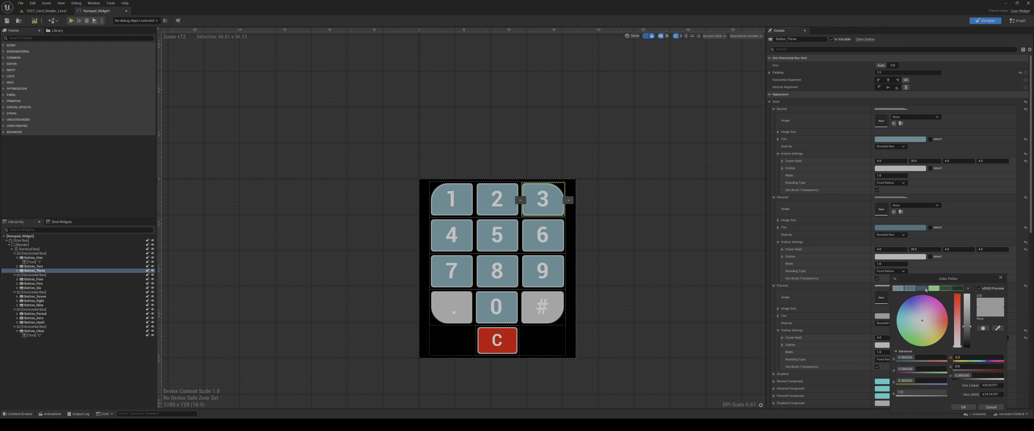
pyautogui.click(925, 289)
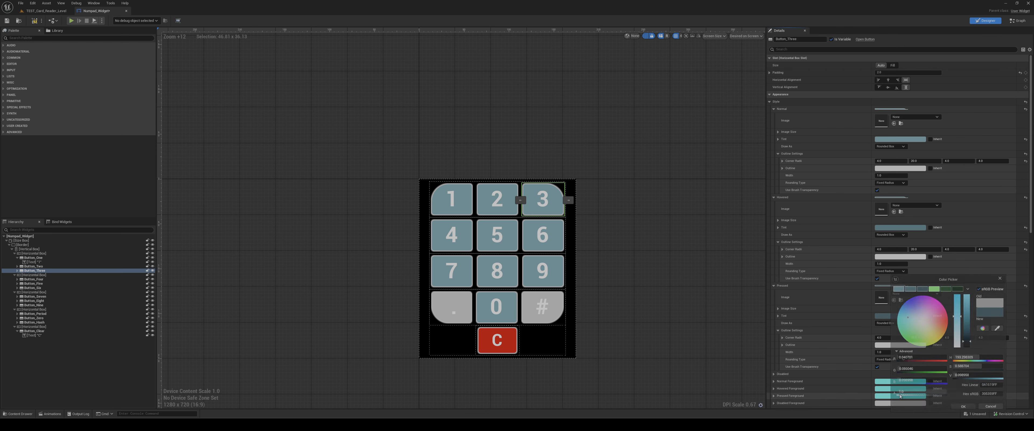
pyautogui.click(963, 407)
# Apply the first blue-grey theme swatch to the period button's Normal tint
pyautogui.click(447, 308)
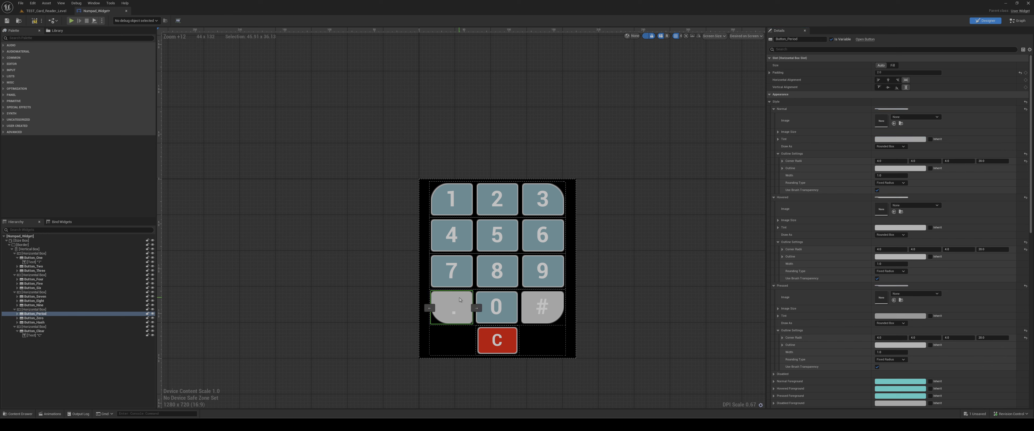
pyautogui.click(899, 139)
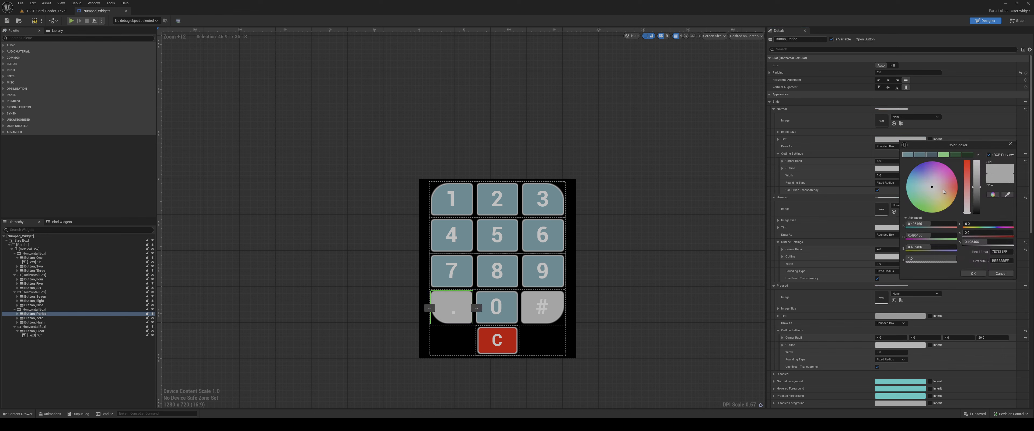
pyautogui.click(908, 155)
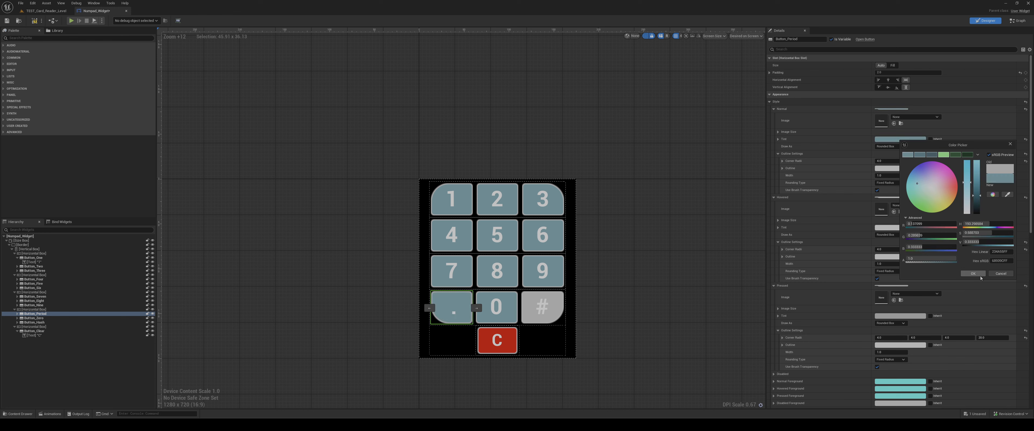
pyautogui.click(973, 273)
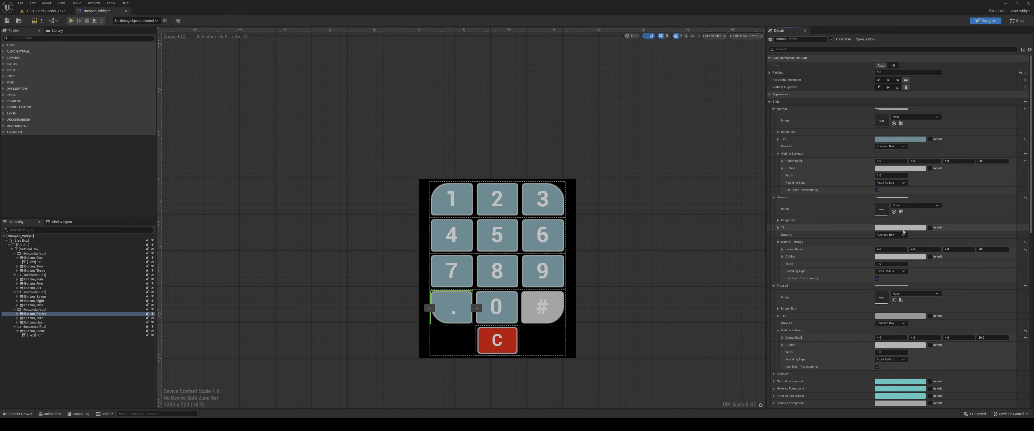
# Apply the second blue-grey theme swatch to the period button's Hovered tint and the third to its Pressed tint
pyautogui.click(903, 227)
pyautogui.click(922, 242)
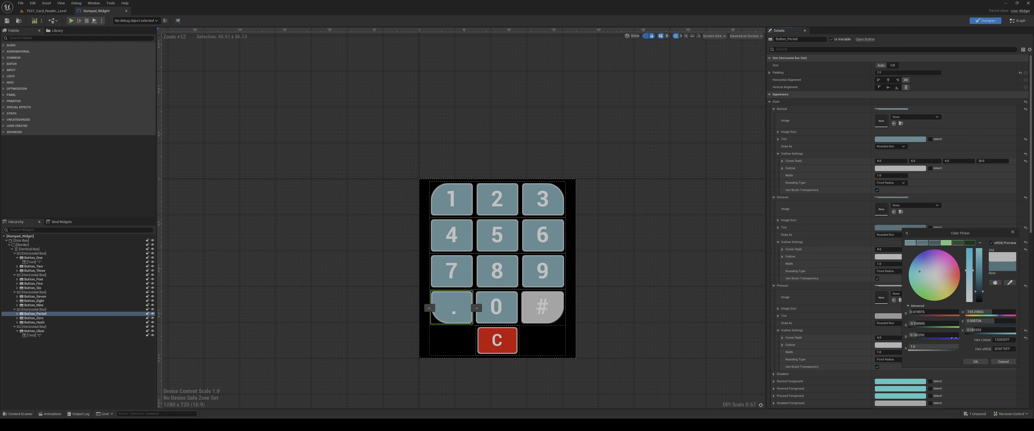
pyautogui.click(973, 362)
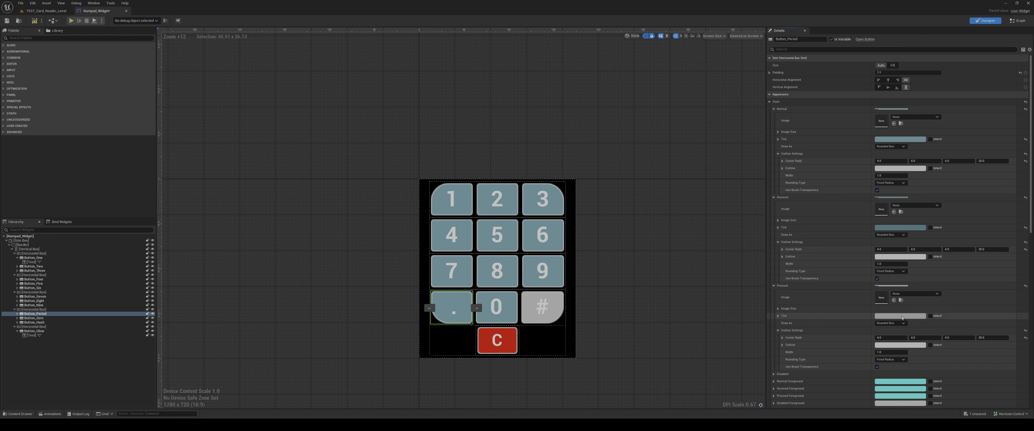
pyautogui.click(903, 317)
pyautogui.click(934, 288)
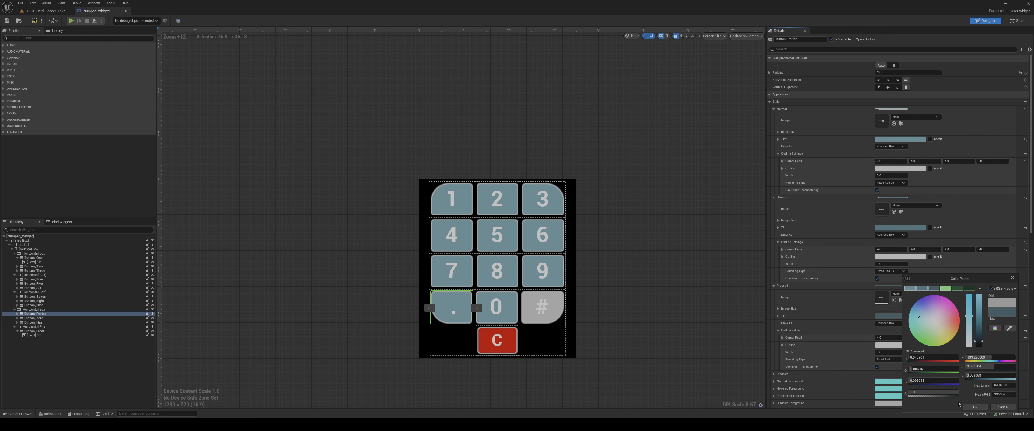
pyautogui.click(975, 407)
# Apply the first blue-grey theme swatch to the # button's Normal tint
pyautogui.click(538, 305)
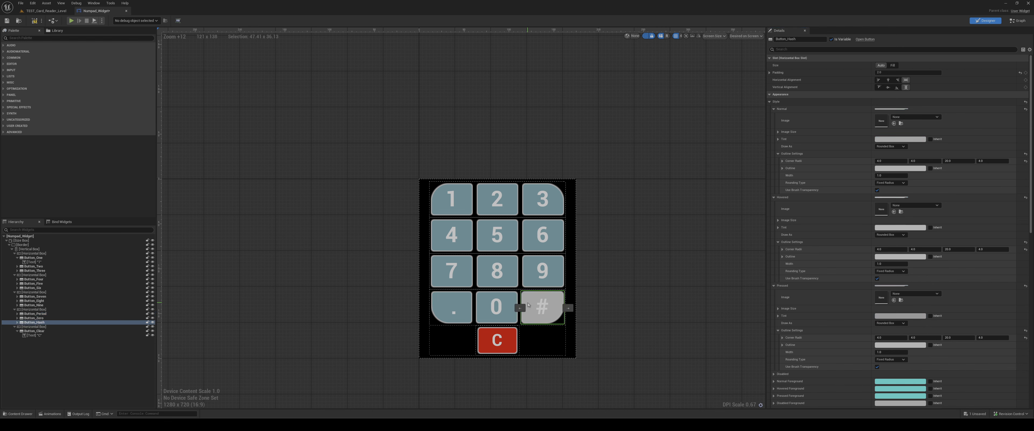
pyautogui.click(896, 139)
pyautogui.click(894, 155)
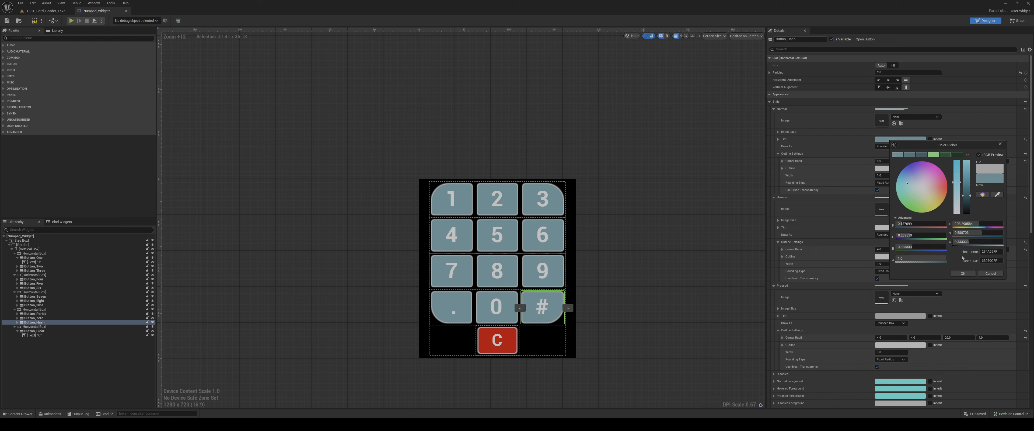
pyautogui.click(963, 273)
# Apply the second blue-grey theme swatch to the # button's Normal outline color
pyautogui.click(900, 168)
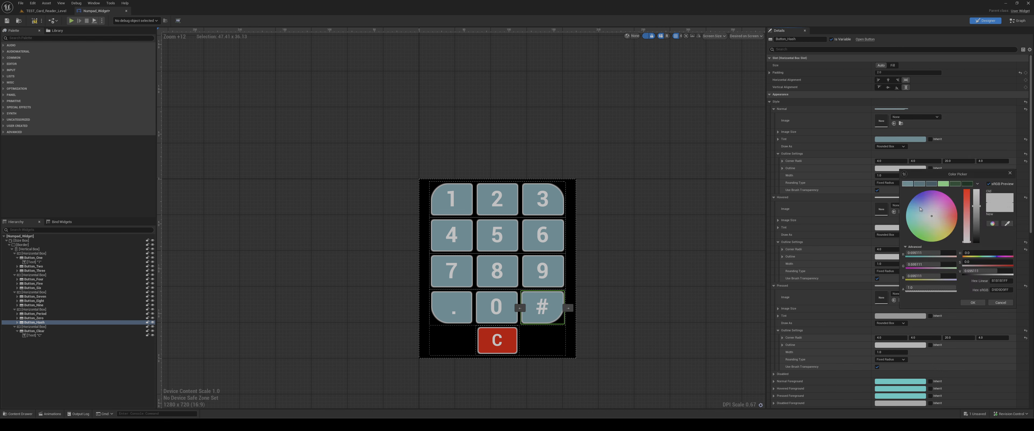
pyautogui.click(918, 185)
pyautogui.click(973, 302)
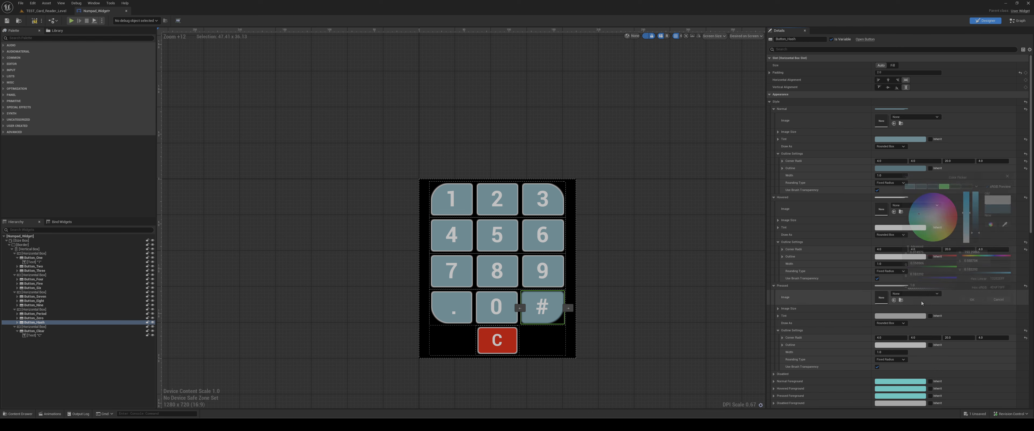
# Apply the third blue-grey theme swatch to the # button's Pressed tint
pyautogui.click(899, 315)
pyautogui.click(942, 289)
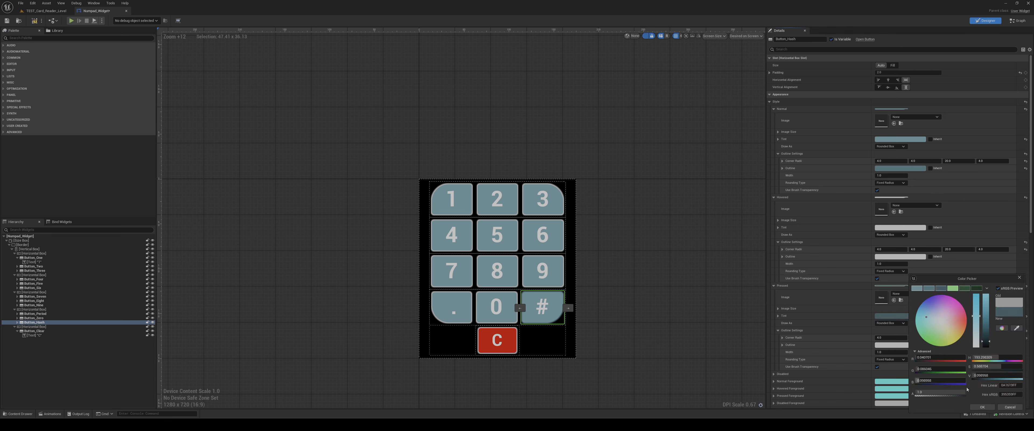
pyautogui.click(982, 406)
# Save the C button's red Normal tint as the first swatch in the color theme
pyautogui.click(507, 340)
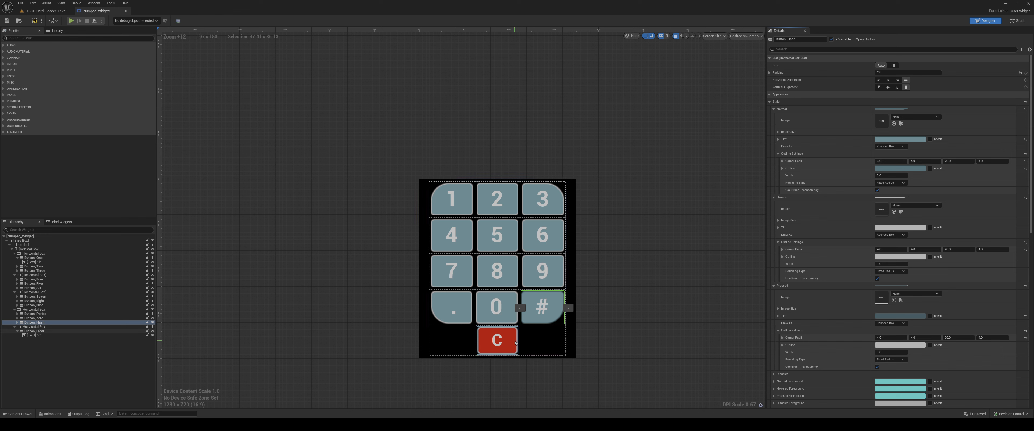
pyautogui.click(895, 227)
pyautogui.click(899, 138)
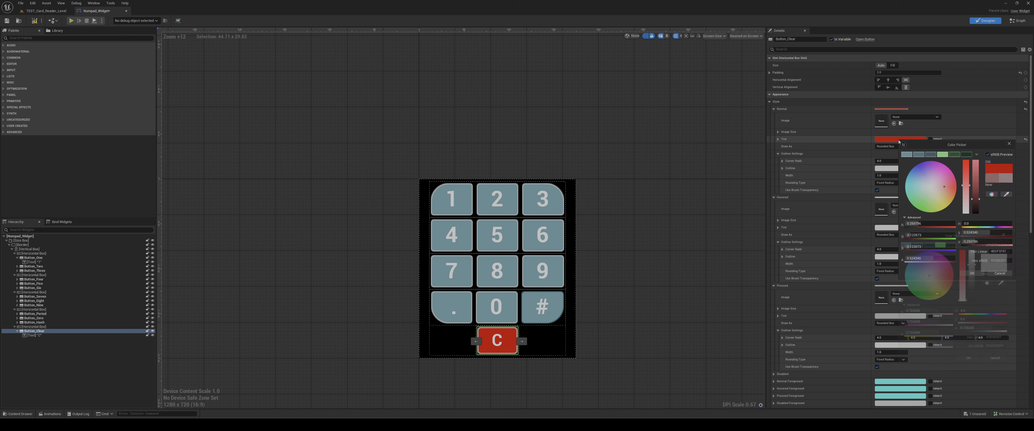
pyautogui.moveTo(995, 177); pyautogui.dragTo(976, 168)
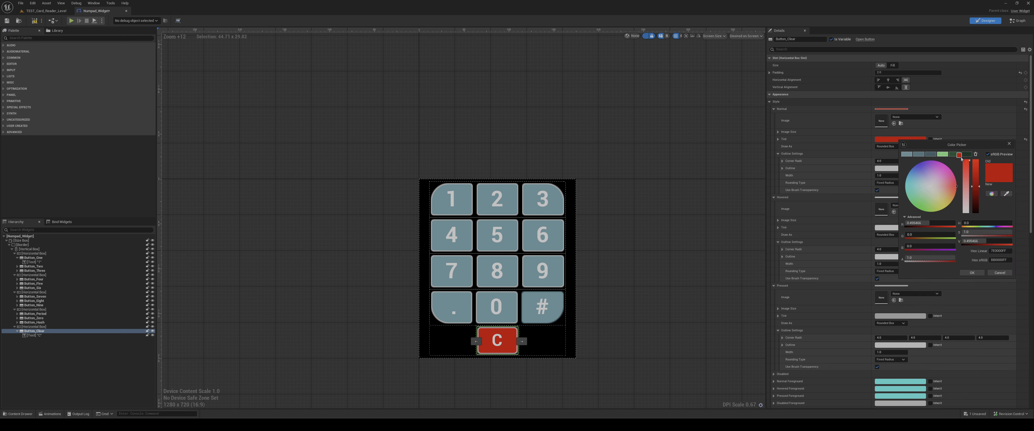
pyautogui.moveTo(896, 158); pyautogui.dragTo(905, 156)
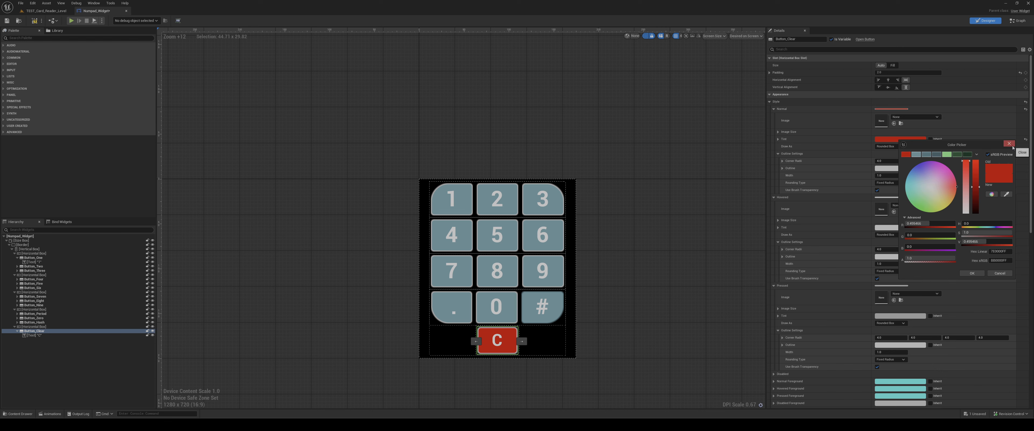
pyautogui.click(1009, 144)
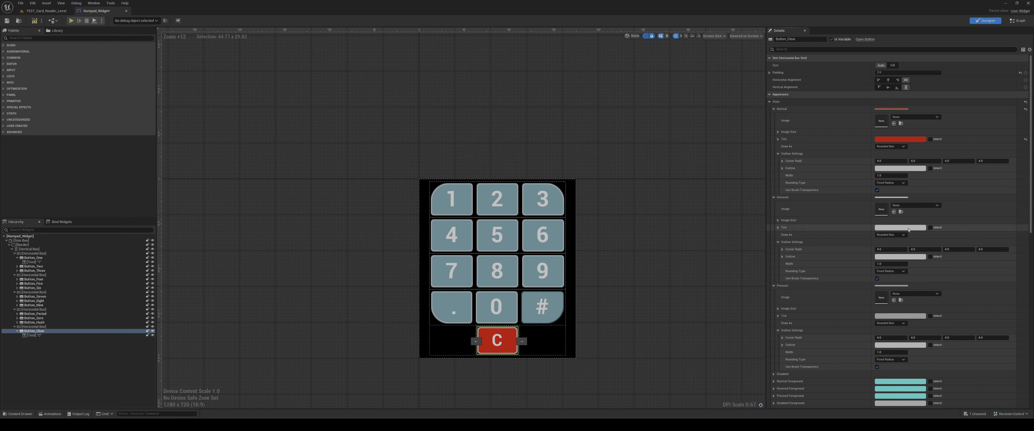
# Apply the red theme swatch to the C button's Hovered tint and darken it slightly
pyautogui.click(908, 227)
pyautogui.click(916, 242)
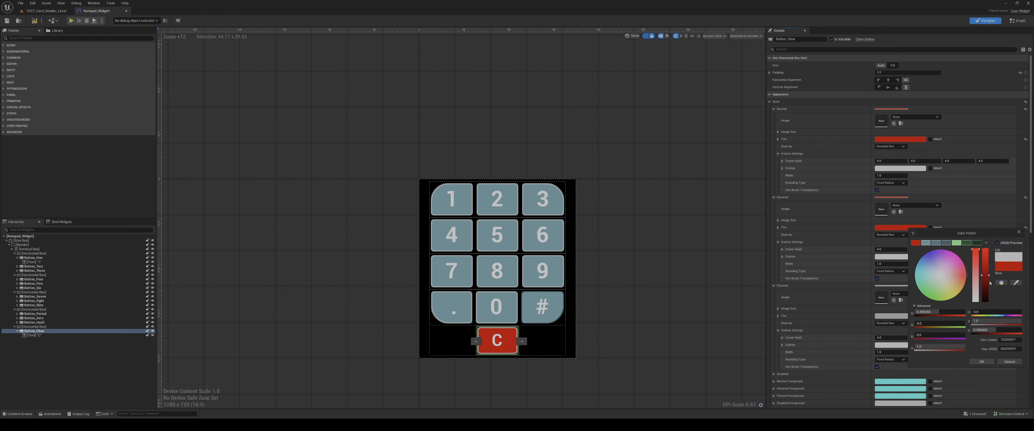
pyautogui.click(987, 286)
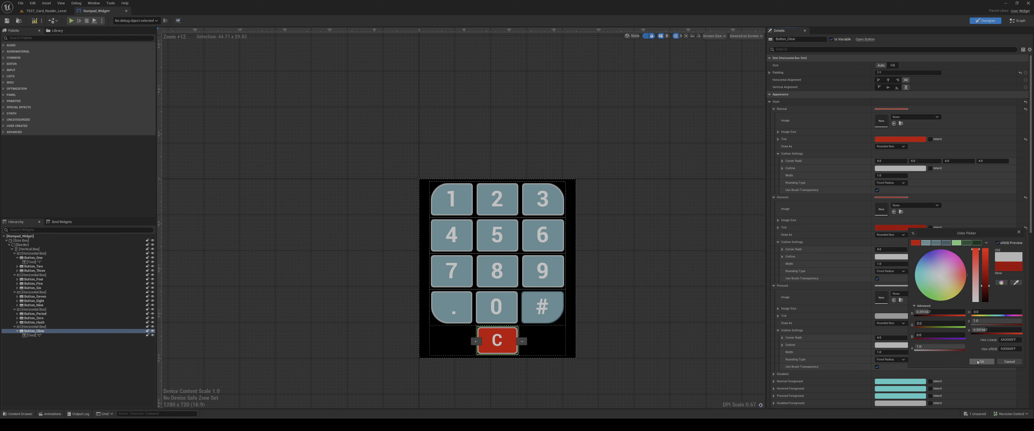
pyautogui.click(981, 362)
# Save the C button's darker red Hovered tint as a theme swatch beside the first red
pyautogui.click(913, 228)
pyautogui.moveTo(1011, 271); pyautogui.dragTo(922, 248)
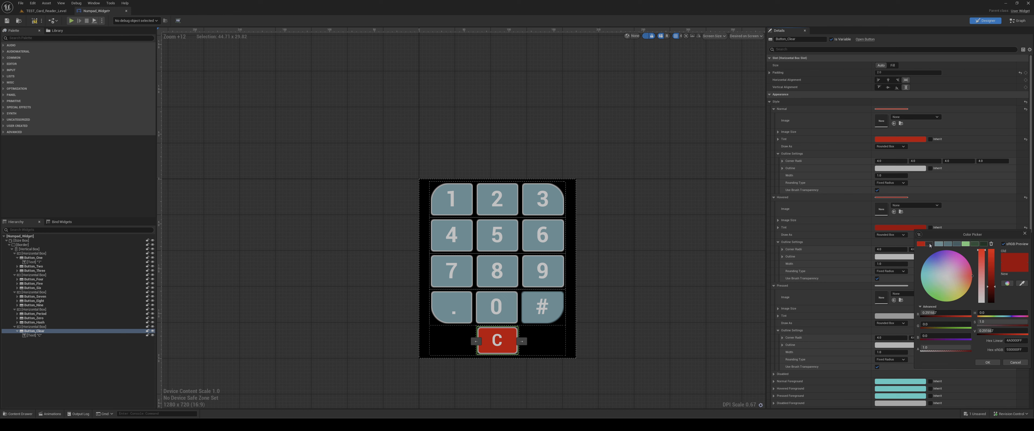
pyautogui.click(987, 362)
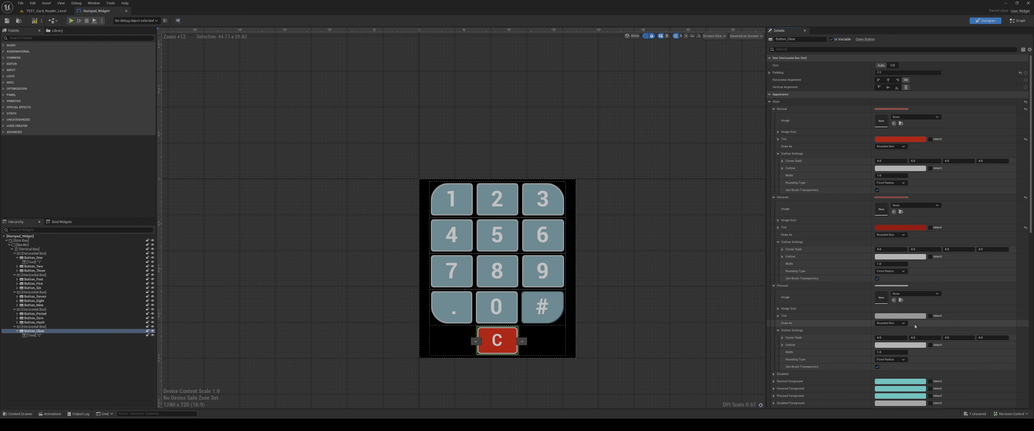
# Apply the darker red theme swatch to the C button's Pressed tint and darken it further
pyautogui.click(911, 315)
pyautogui.click(922, 288)
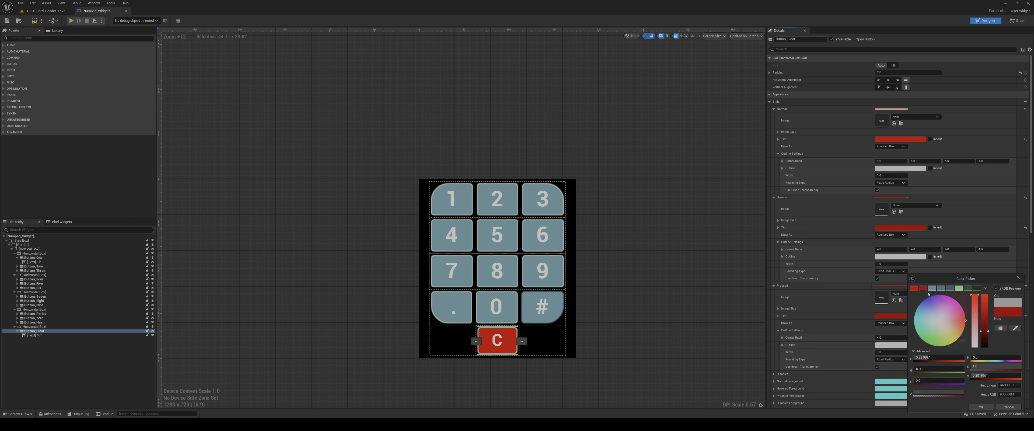
pyautogui.moveTo(986, 331); pyautogui.dragTo(986, 339)
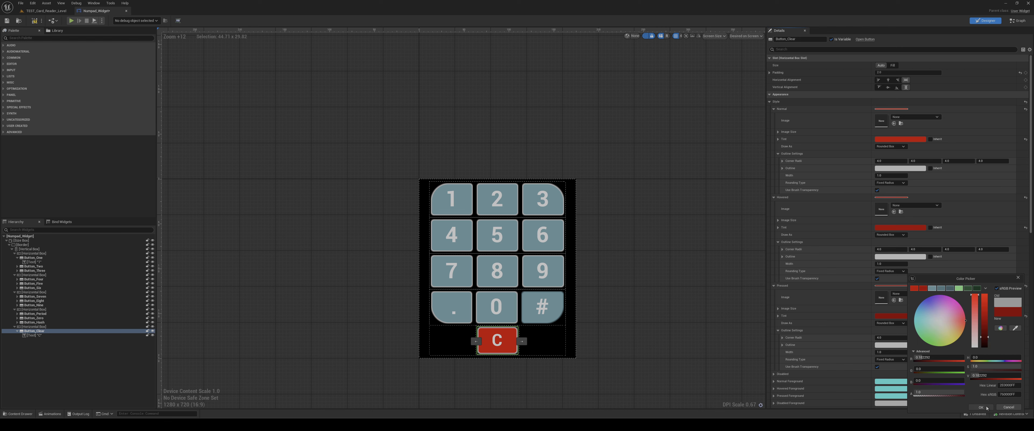
pyautogui.click(981, 406)
pyautogui.click(679, 258)
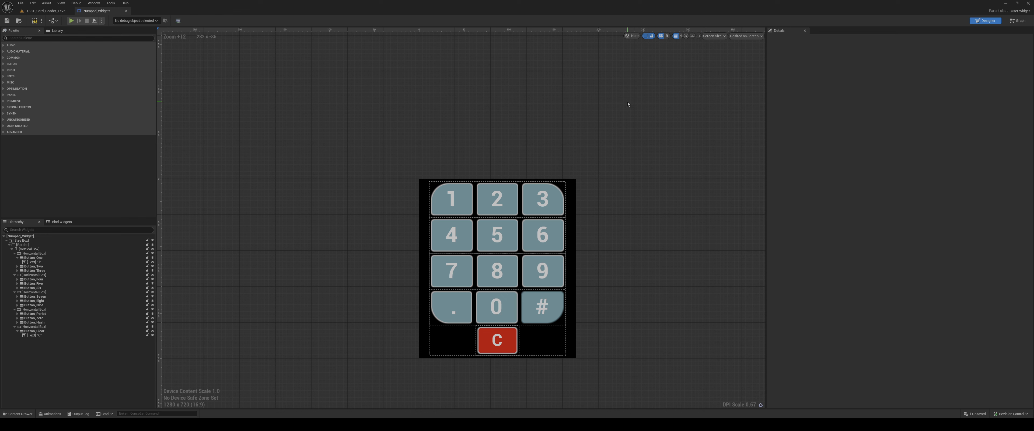
# Reset the # button's Normal outline color to its default
pyautogui.click(545, 311)
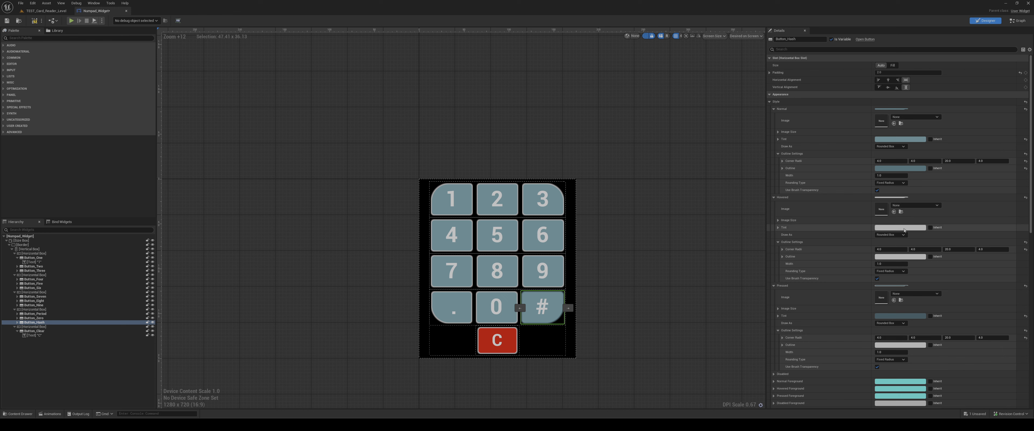
pyautogui.click(900, 168)
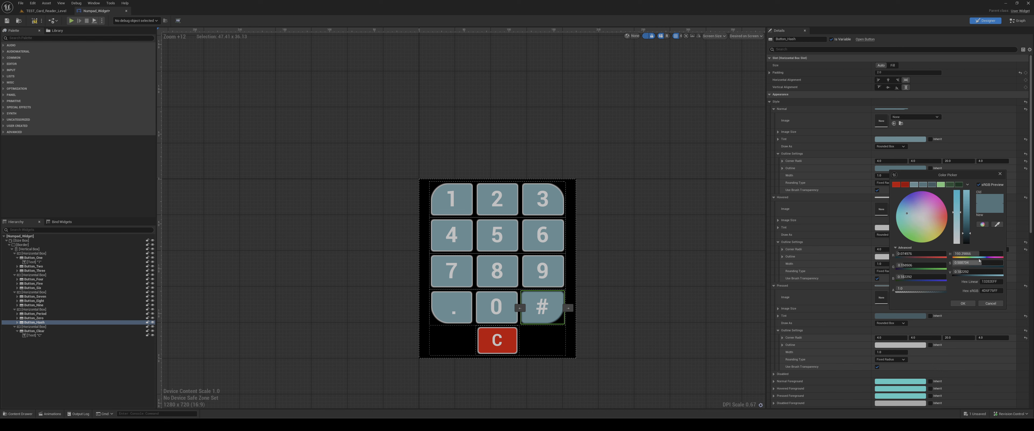
pyautogui.click(992, 305)
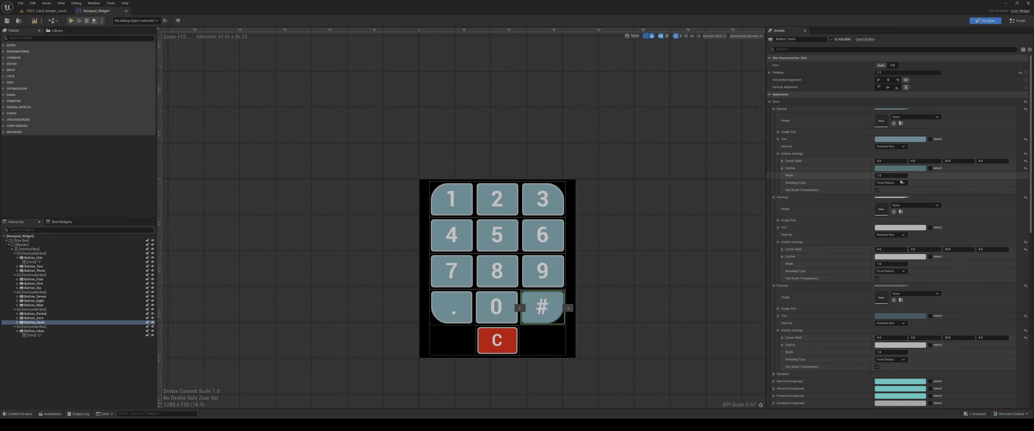
pyautogui.click(1026, 169)
# Apply the second blue-grey theme swatch to the # button's Hovered tint and the third to its Pressed tint
pyautogui.click(898, 228)
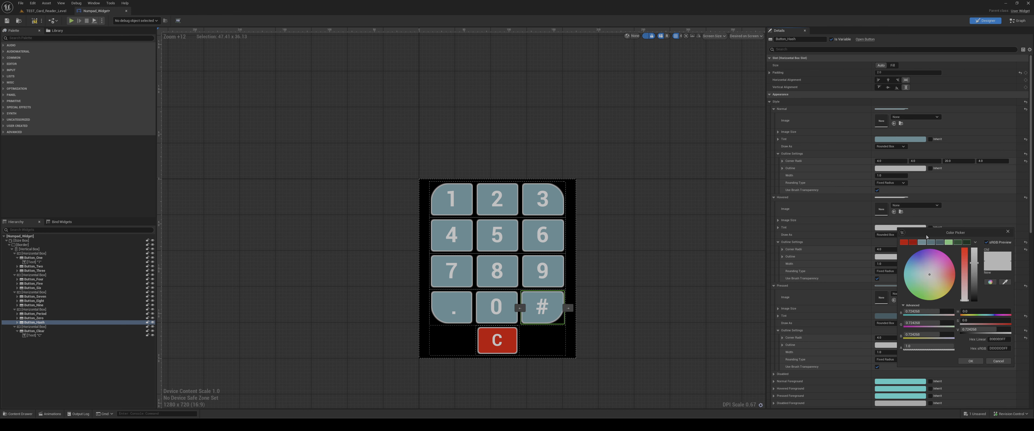
pyautogui.click(932, 243)
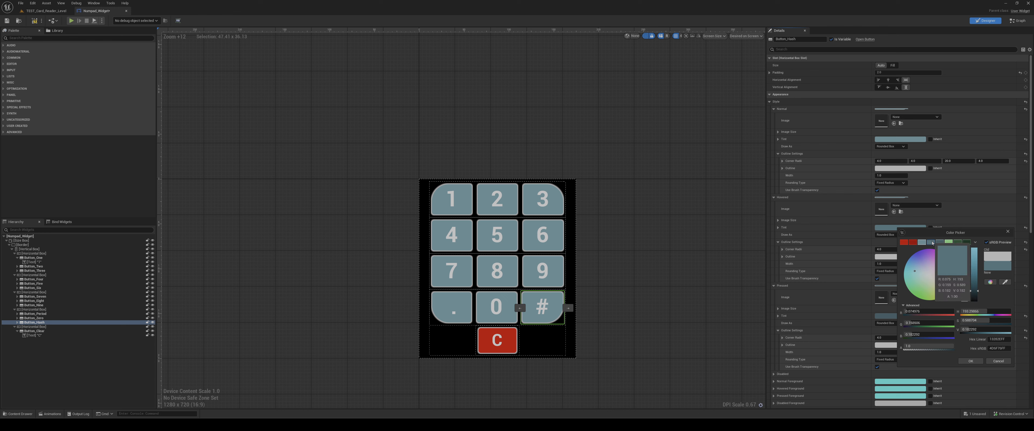
pyautogui.click(971, 360)
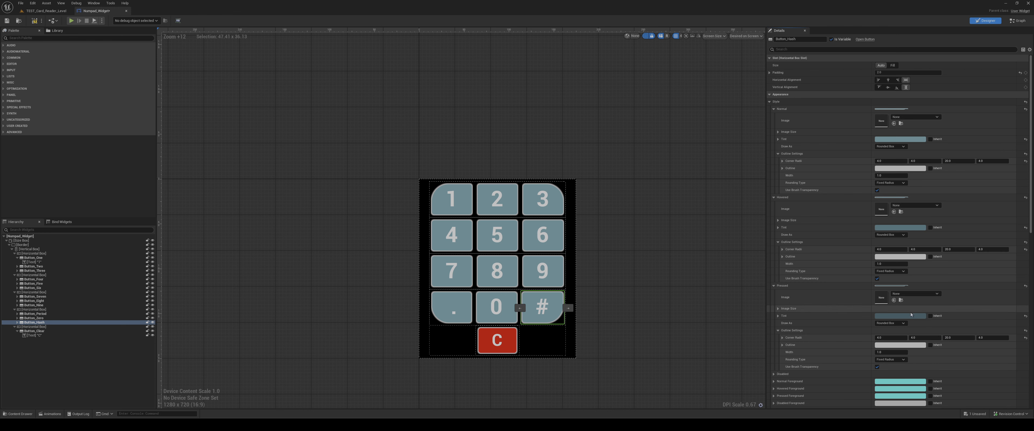
pyautogui.click(897, 315)
pyautogui.click(956, 289)
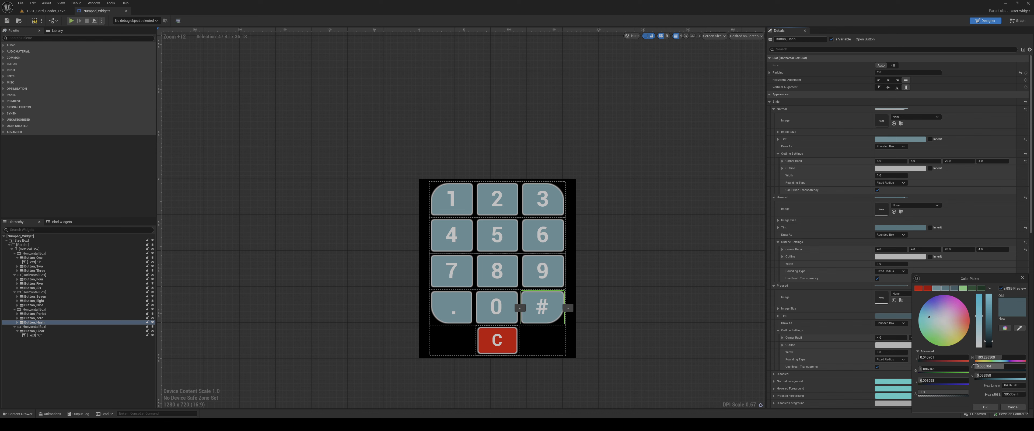
pyautogui.click(984, 407)
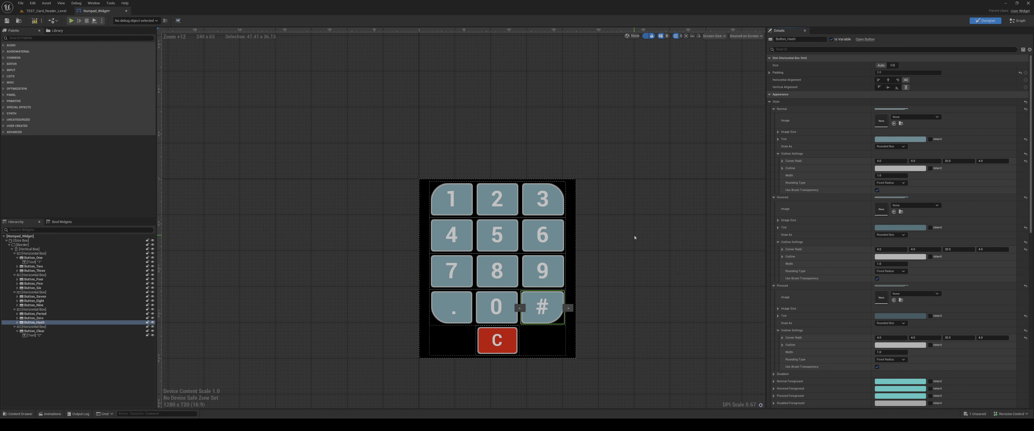
pyautogui.click(620, 199)
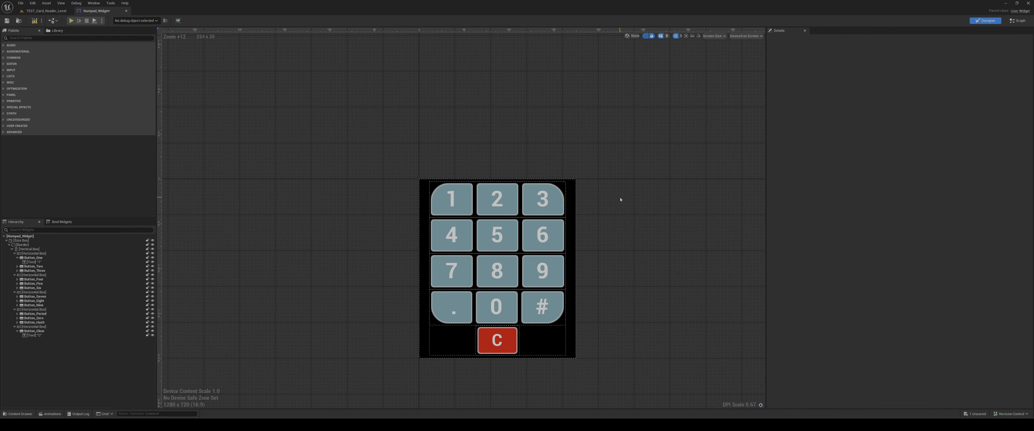
# Run the game preview, pick up the radio and equip it from the inventory
pyautogui.click(28, 19)
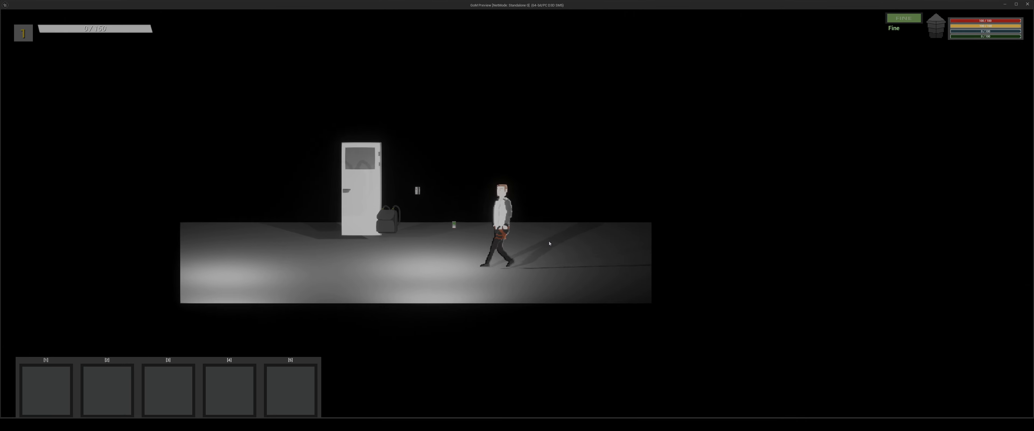
pyautogui.press('e')
pyautogui.press('i')
pyautogui.rightClick(743, 317)
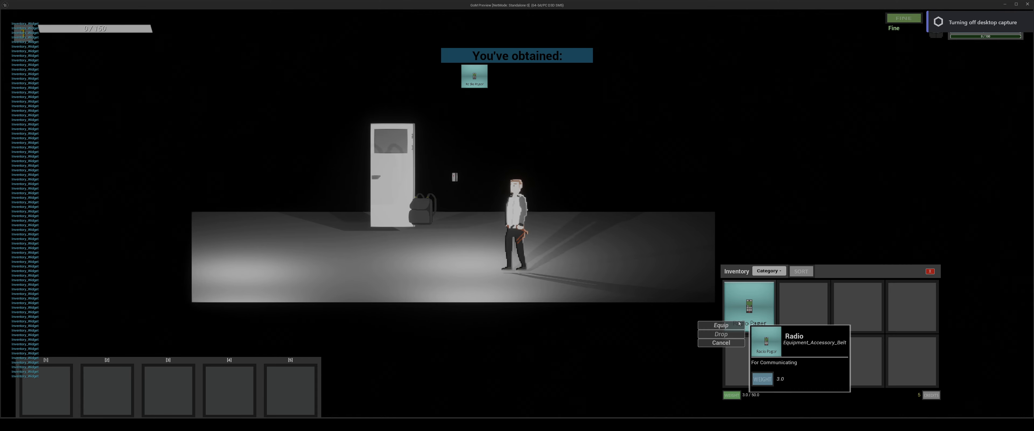
pyautogui.click(723, 325)
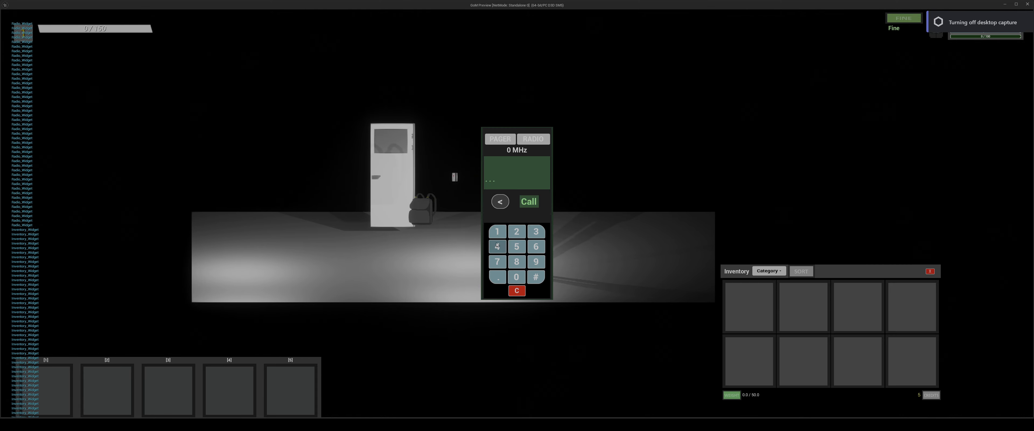
# Test the radio's numpad by entering 123654789 and clearing it with the C button, and end the preview
pyautogui.click(497, 232)
pyautogui.click(517, 231)
pyautogui.click(536, 231)
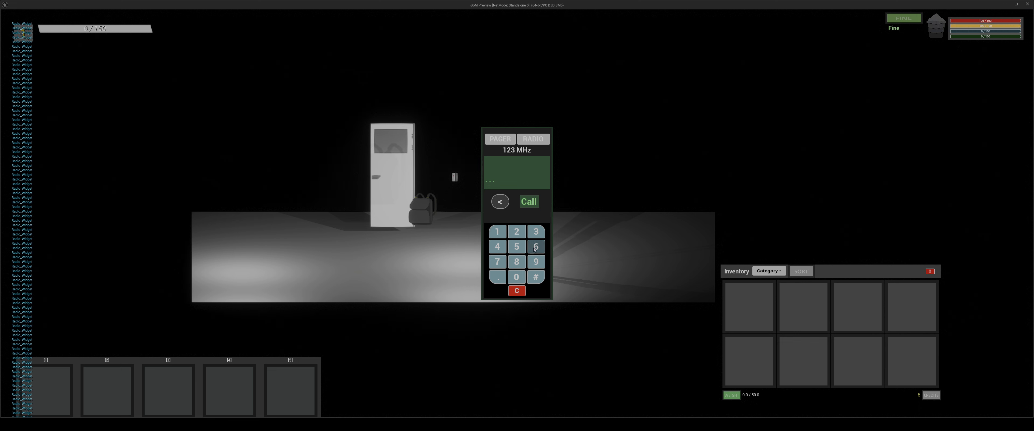
pyautogui.click(535, 247)
pyautogui.click(517, 247)
pyautogui.click(497, 246)
pyautogui.click(497, 262)
pyautogui.click(517, 261)
pyautogui.click(536, 263)
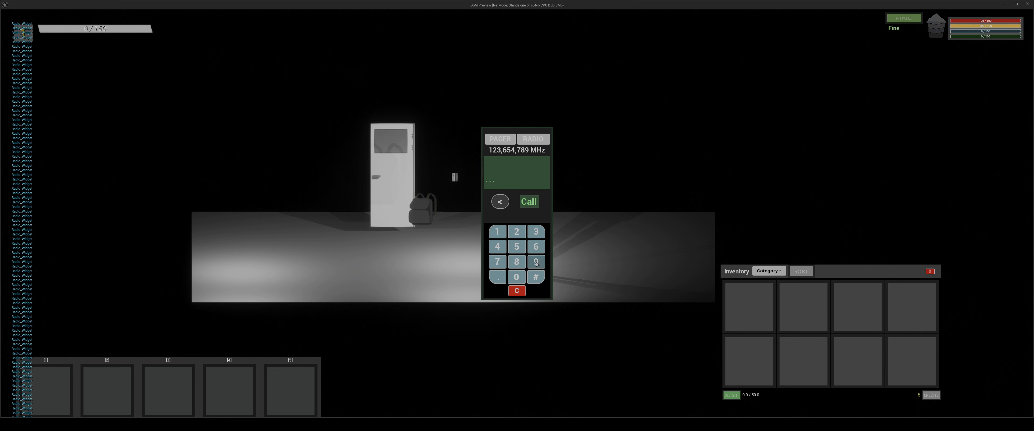
pyautogui.click(518, 292)
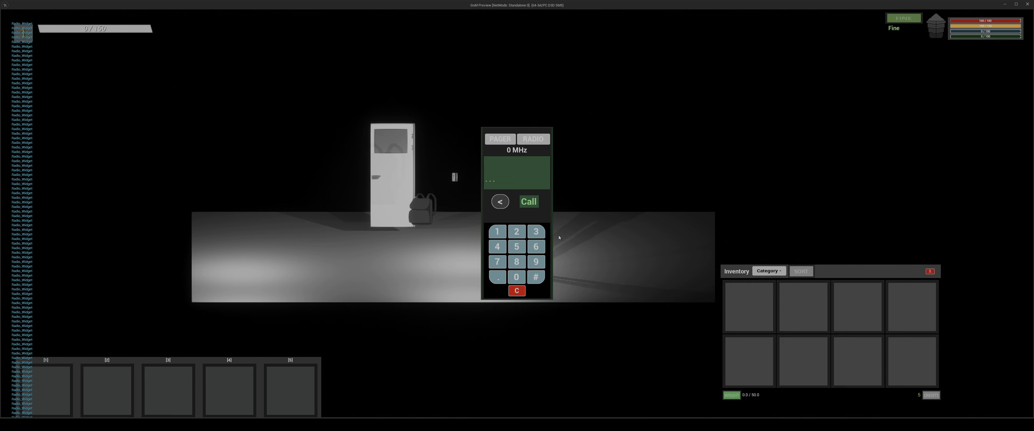
pyautogui.press('Escape')
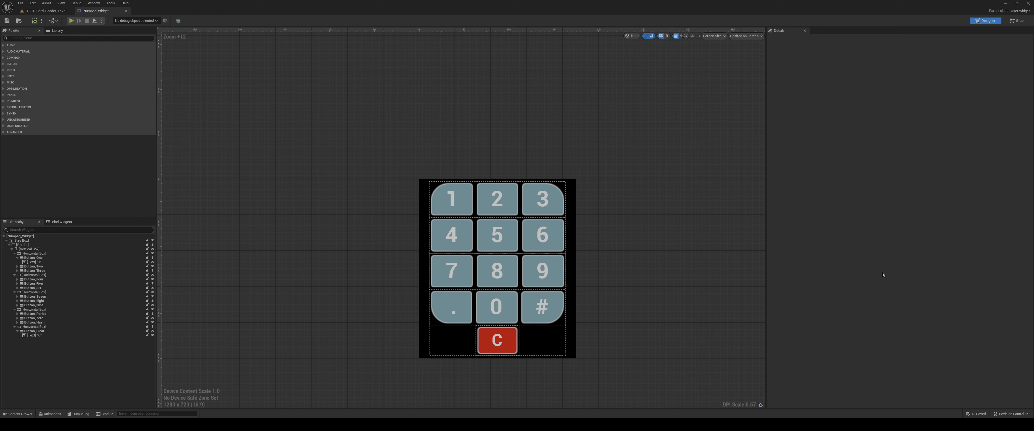